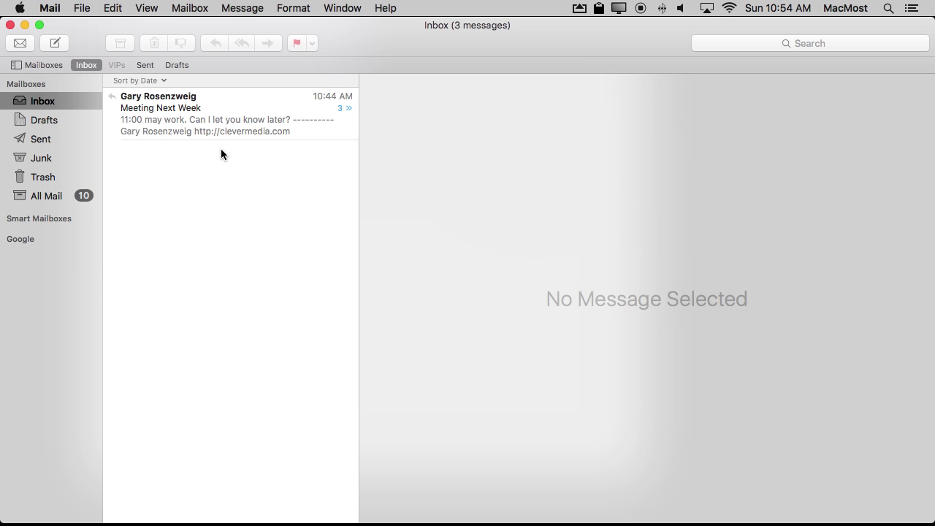
Open the Meeting Next Week conversation and read its whole newest-first thread, sent replies included.
click(145, 9)
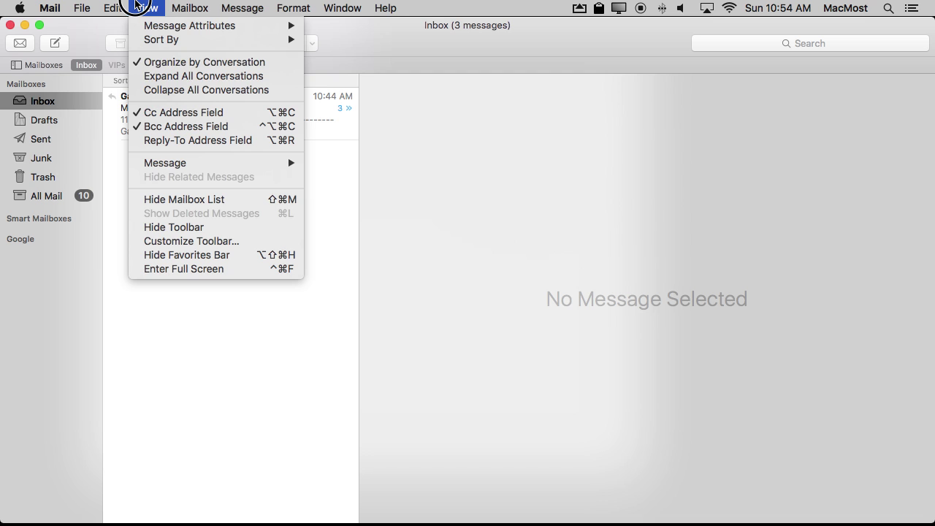
click(136, 5)
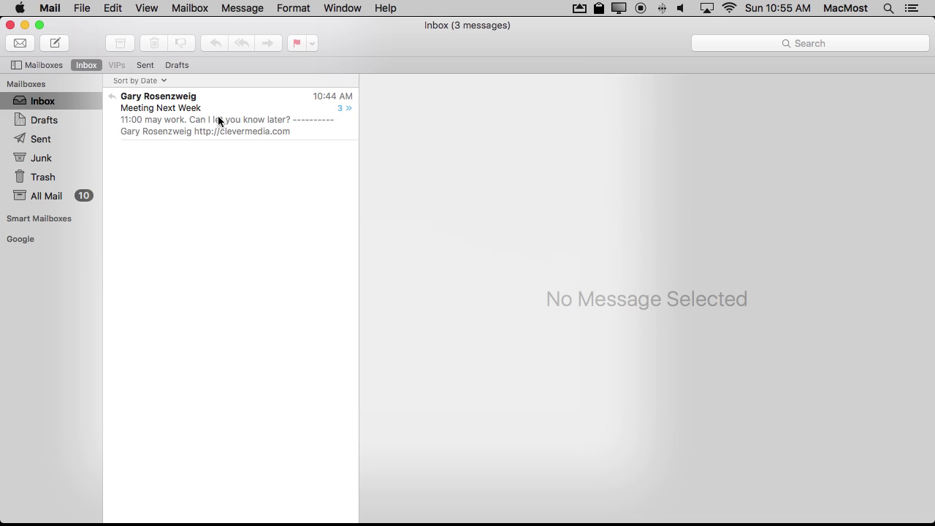
click(186, 122)
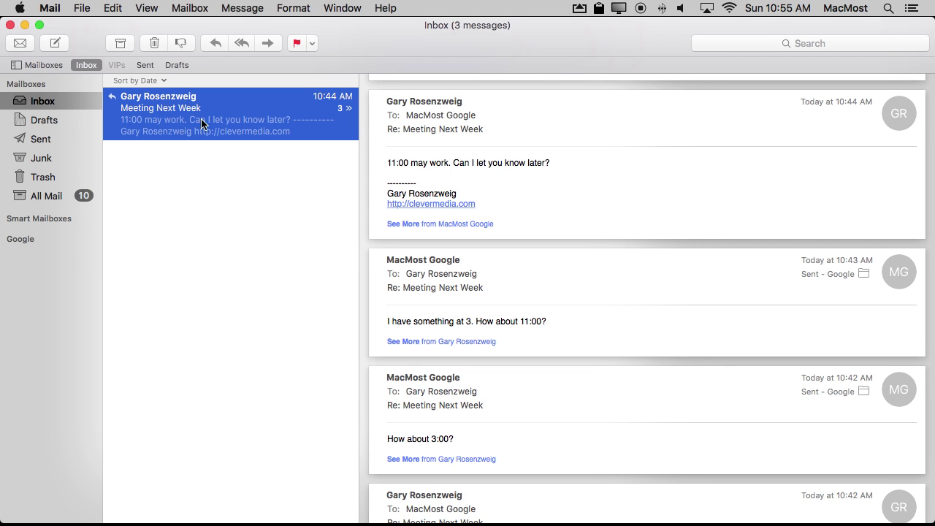
scroll(511, 161, up, 1)
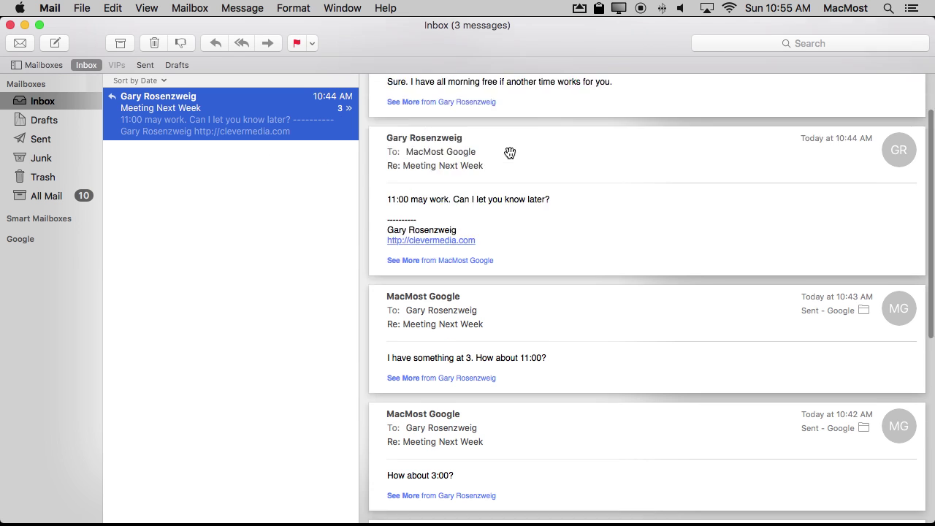
scroll(510, 156, up, 2)
scroll(510, 157, down, 1)
scroll(510, 155, down, 5)
scroll(510, 154, down, 4)
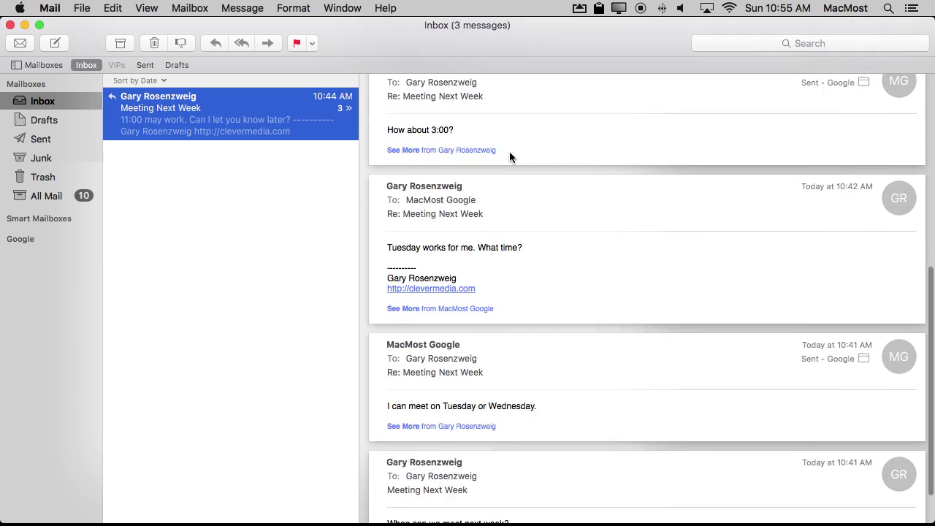
scroll(510, 152, down, 2)
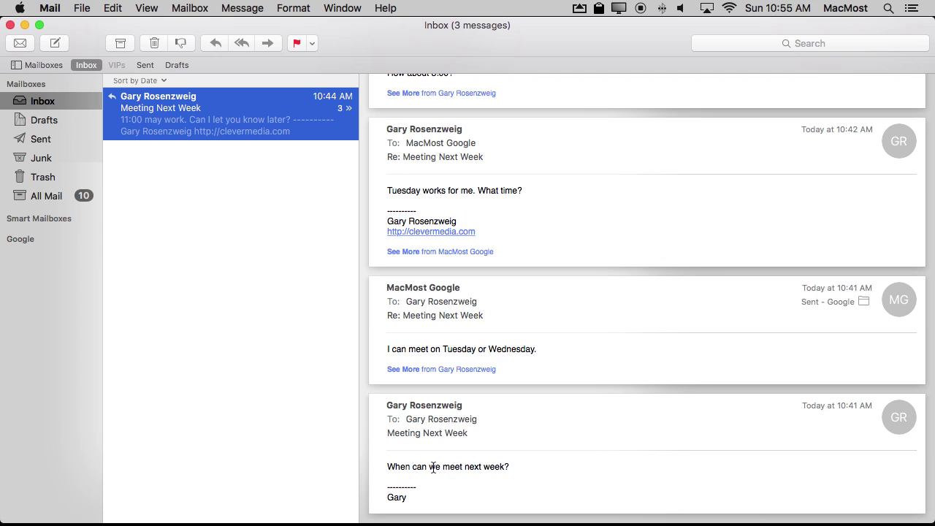
mouse_move(647, 453)
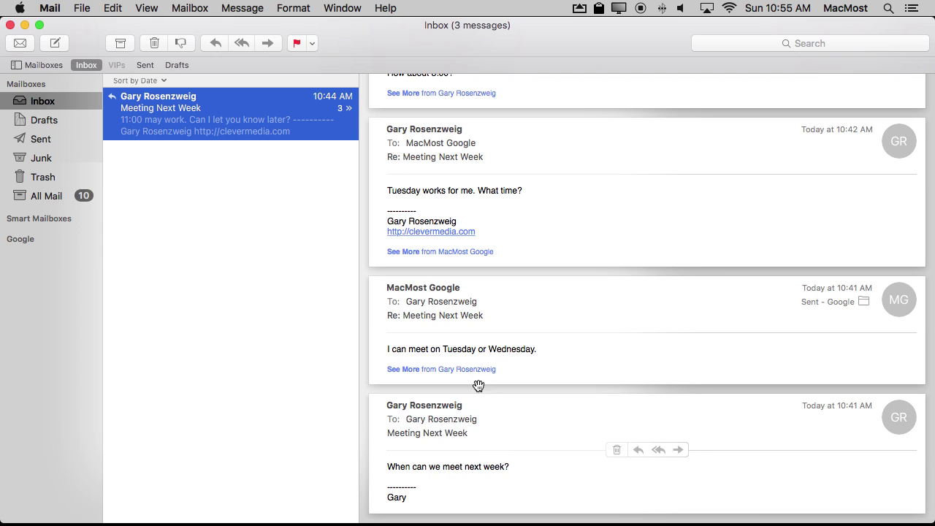
scroll(469, 321, up, 5)
scroll(468, 325, up, 5)
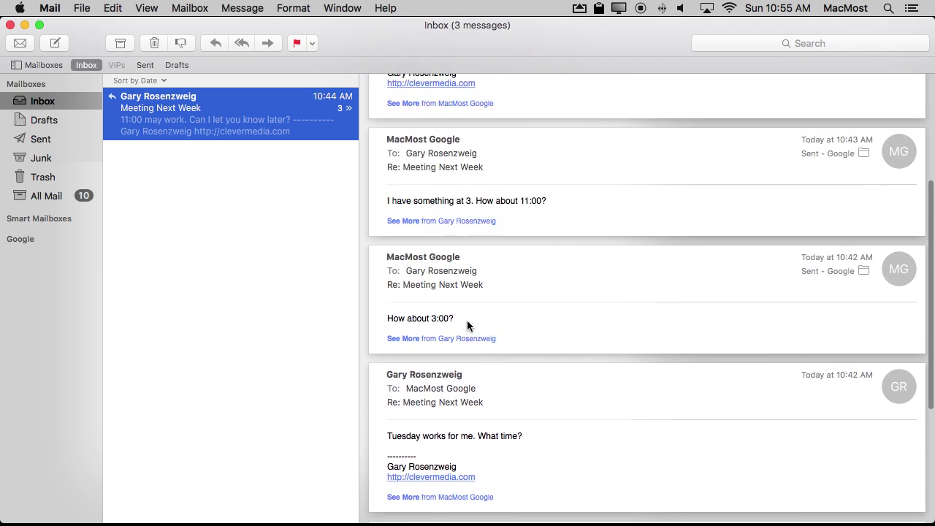
scroll(468, 325, up, 5)
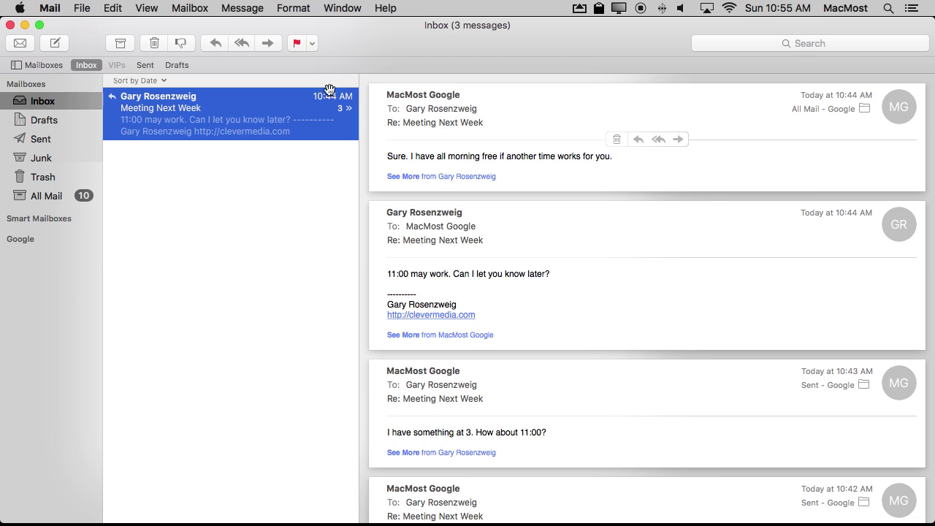
click(149, 8)
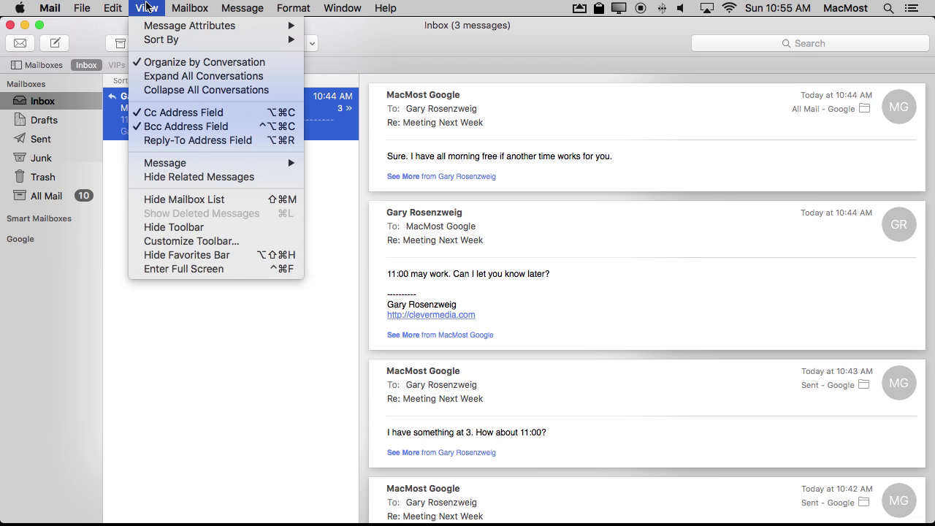
Turn off Organize by Conversation and read the 10:41 original and 10:42 reply separately.
click(172, 62)
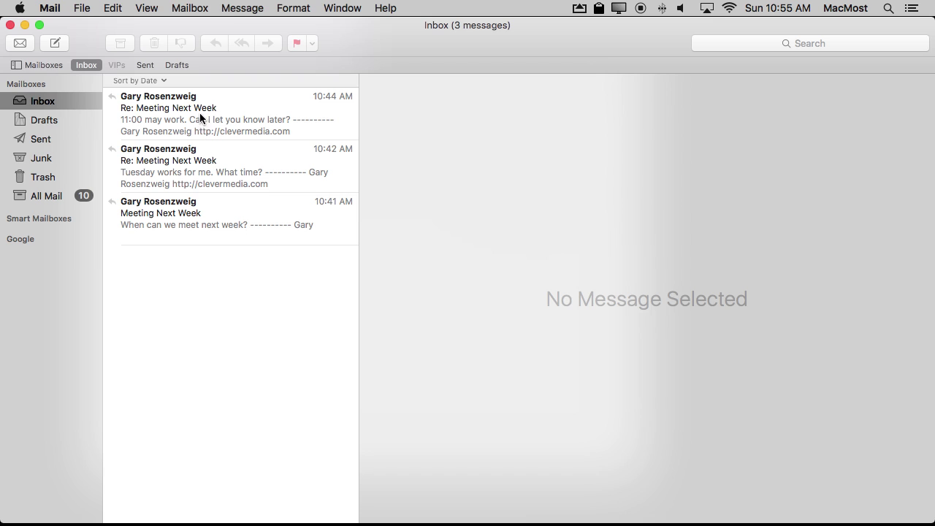
click(200, 220)
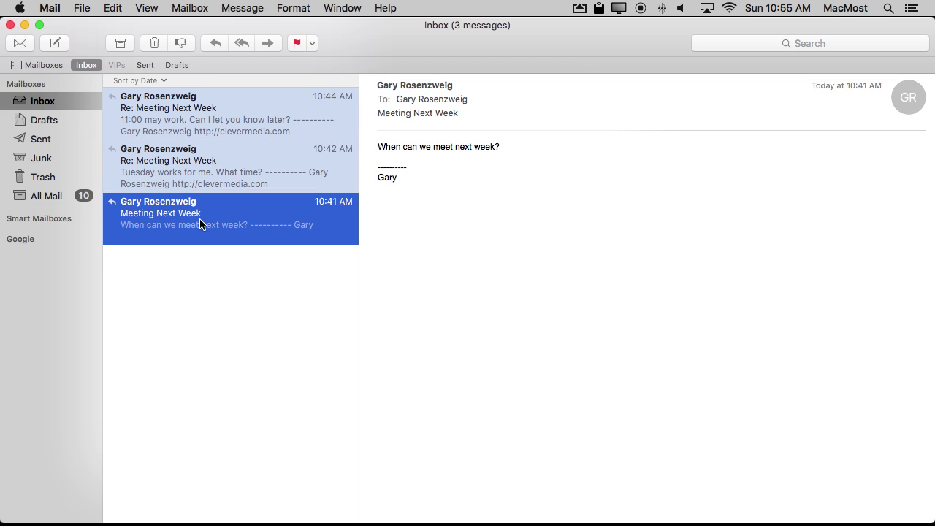
click(192, 182)
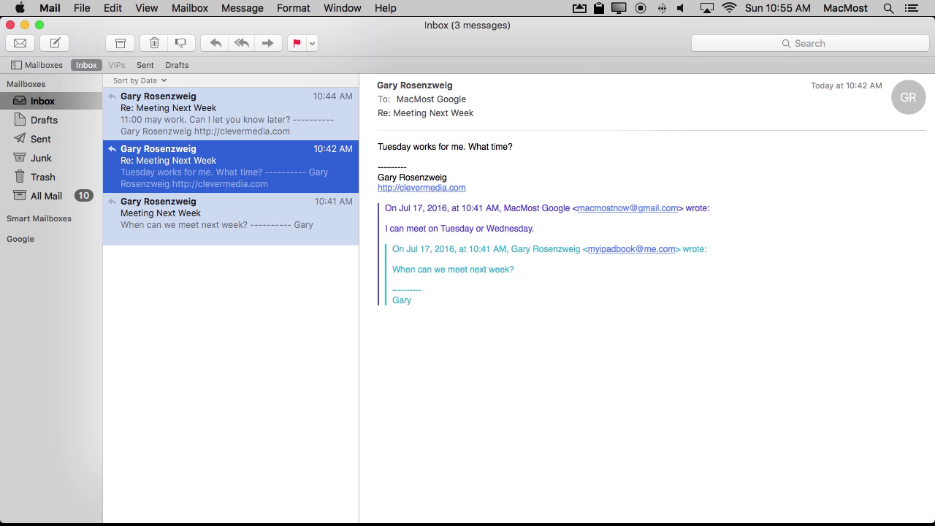
In the Sent mailbox, turn off Organize by Conversation and read the 10:41 sent reply.
click(49, 144)
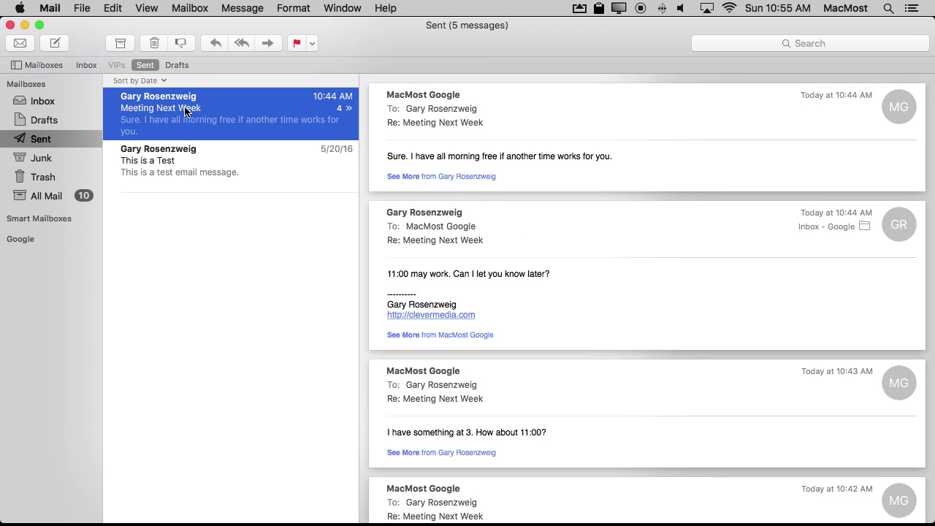
click(190, 8)
mouse_move(147, 8)
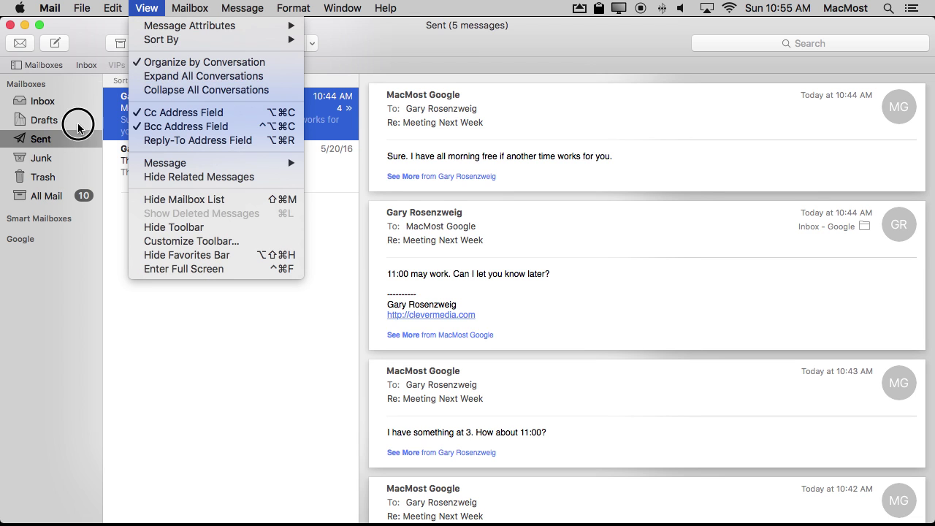
click(178, 64)
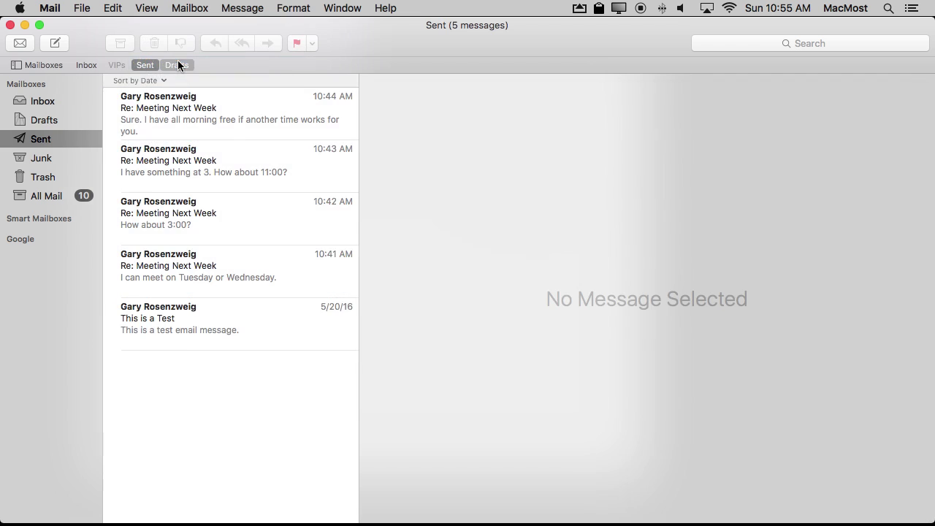
click(181, 293)
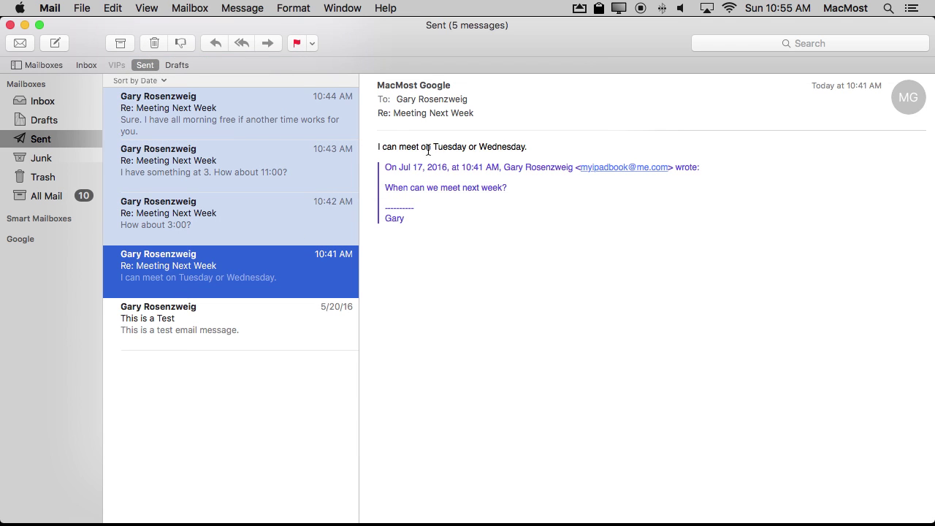
Back in the Inbox, compare the 10:44, 10:42 and 10:41 messages, ending on the 10:44 reply.
click(45, 104)
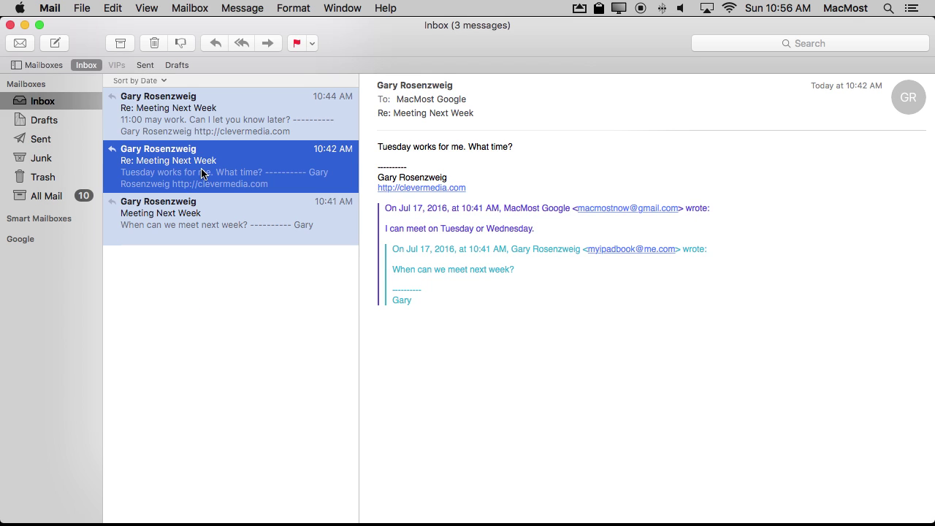
click(214, 116)
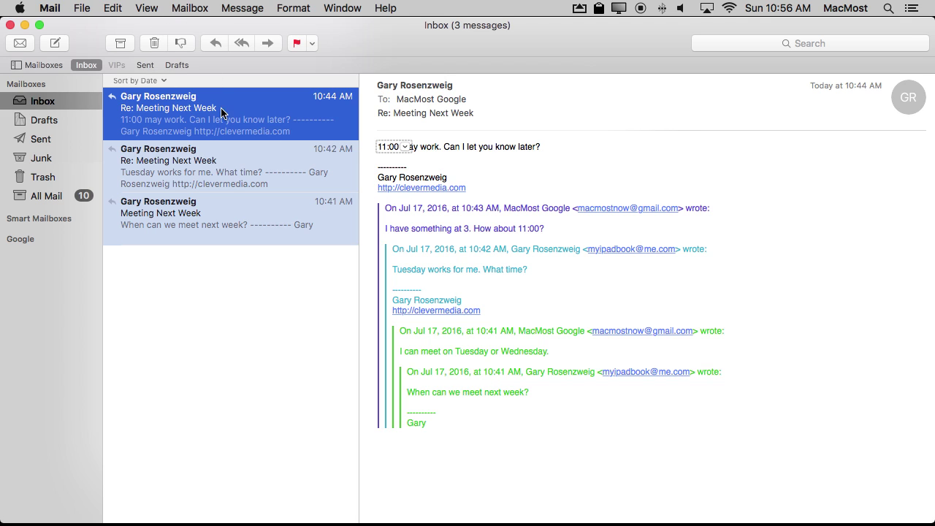
click(194, 190)
click(194, 221)
click(195, 175)
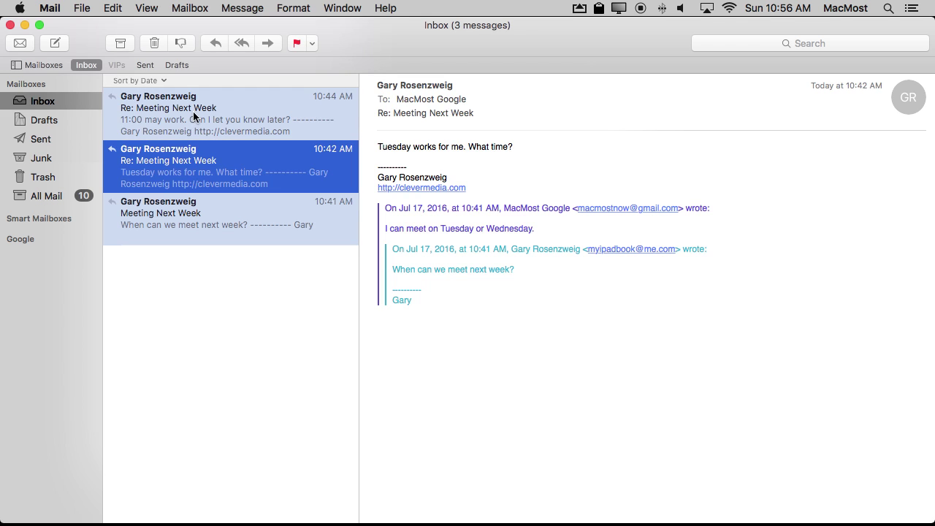
click(192, 121)
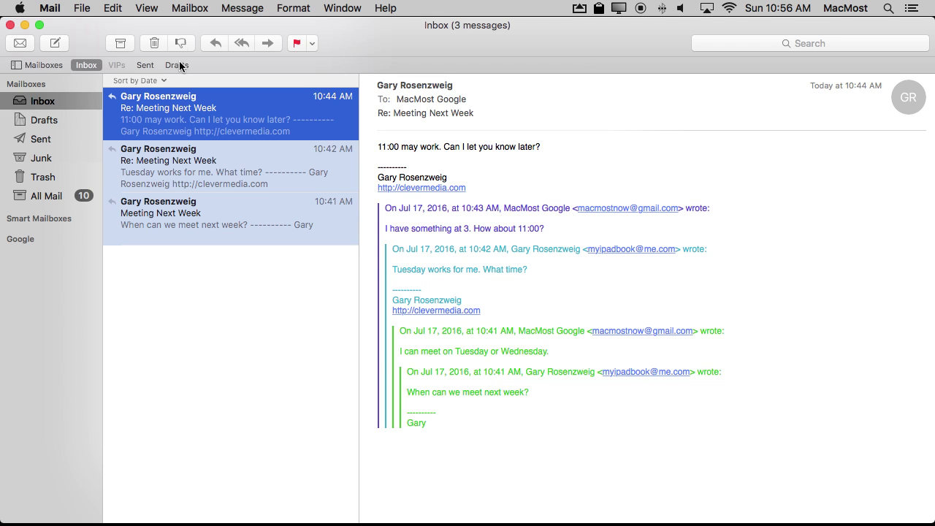
click(182, 5)
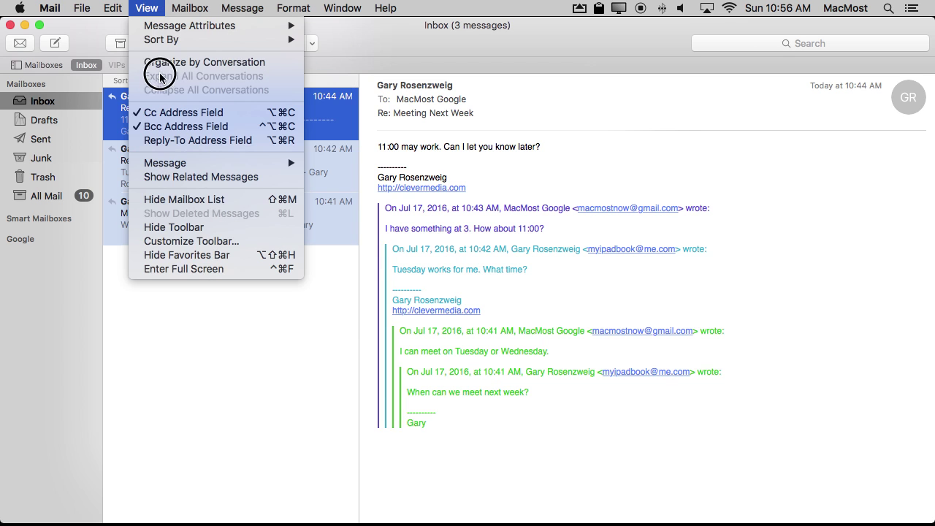
Re-enable Organize by Conversation and scroll through the regrouped Meeting Next Week thread.
click(162, 64)
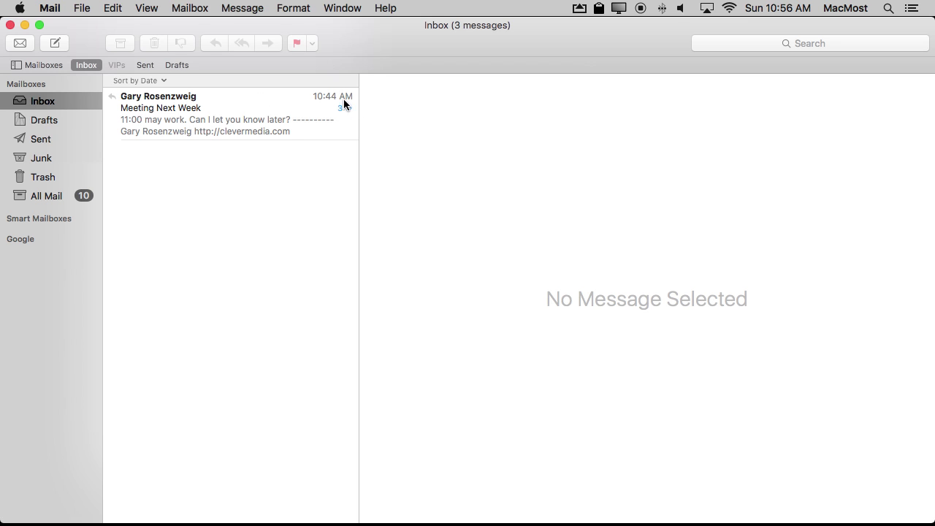
click(252, 113)
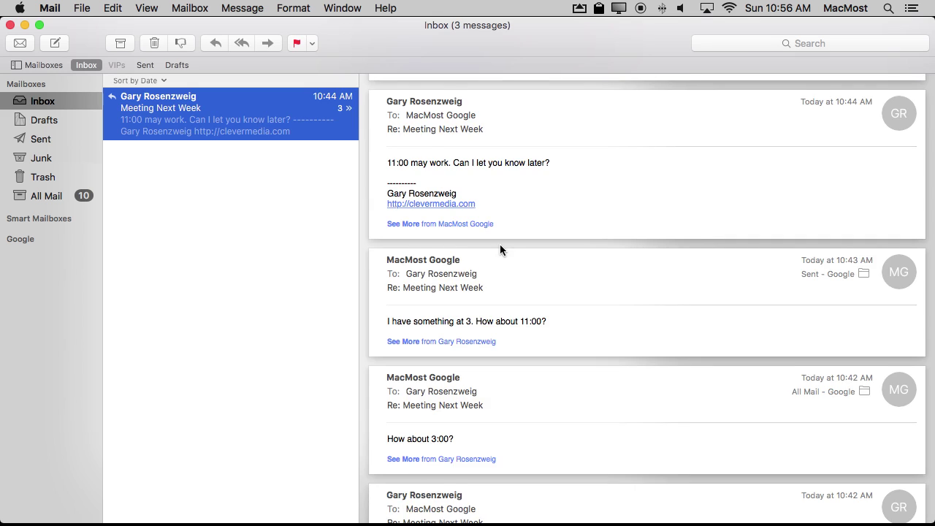
scroll(500, 249, up, 3)
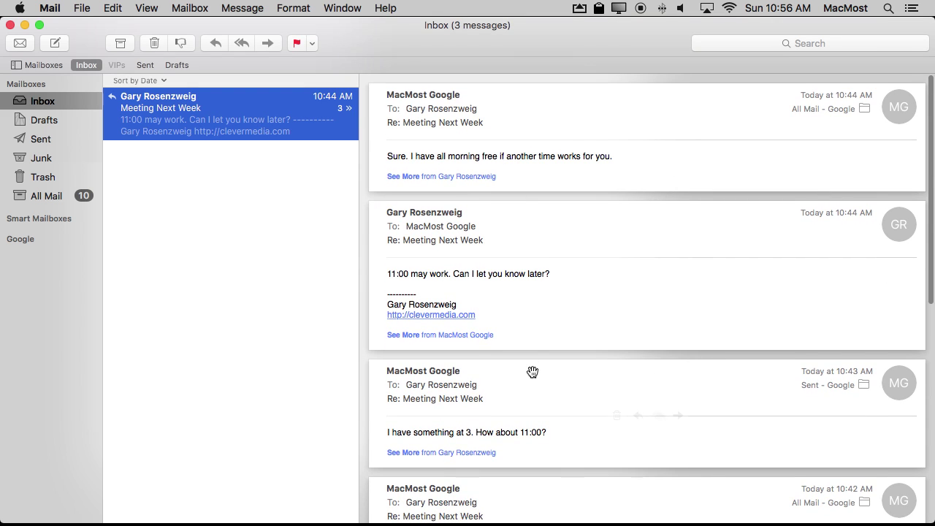
mouse_move(532, 372)
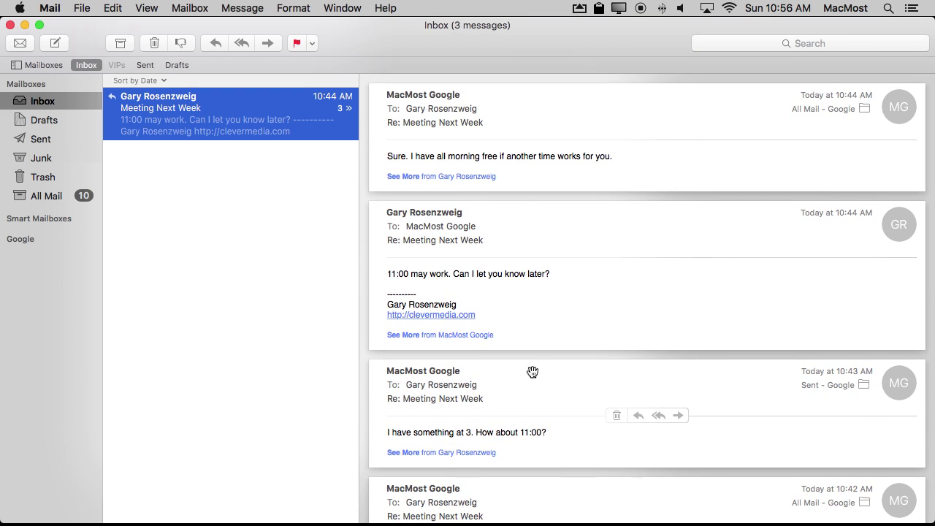
scroll(528, 336, down, 9)
scroll(528, 337, down, 4)
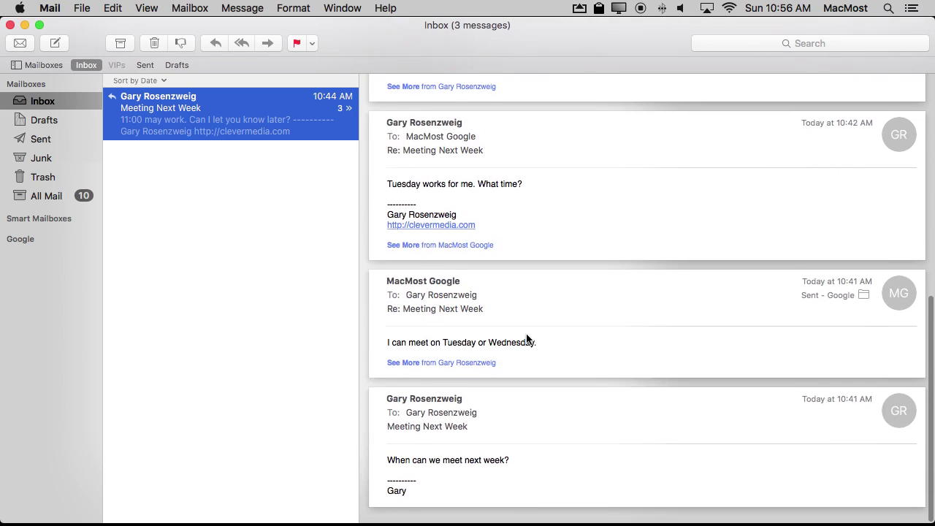
scroll(448, 450, up, 10)
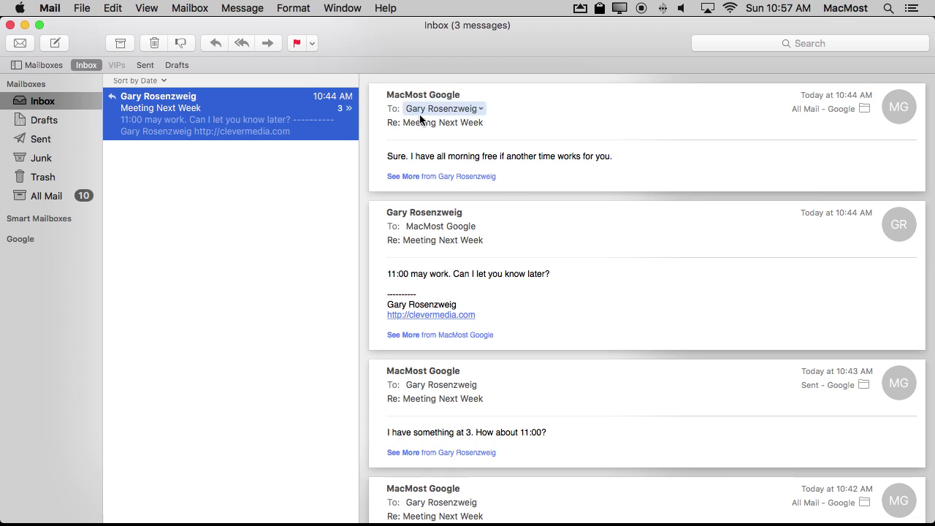
mouse_move(431, 155)
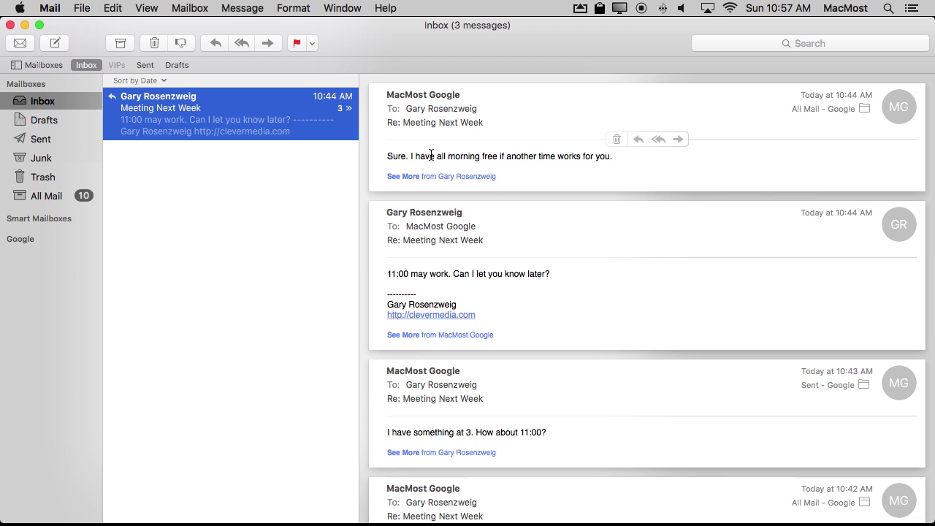
Expand the thread and view each message alone, ending on the 10:44 '11:00 may work' reply.
click(344, 109)
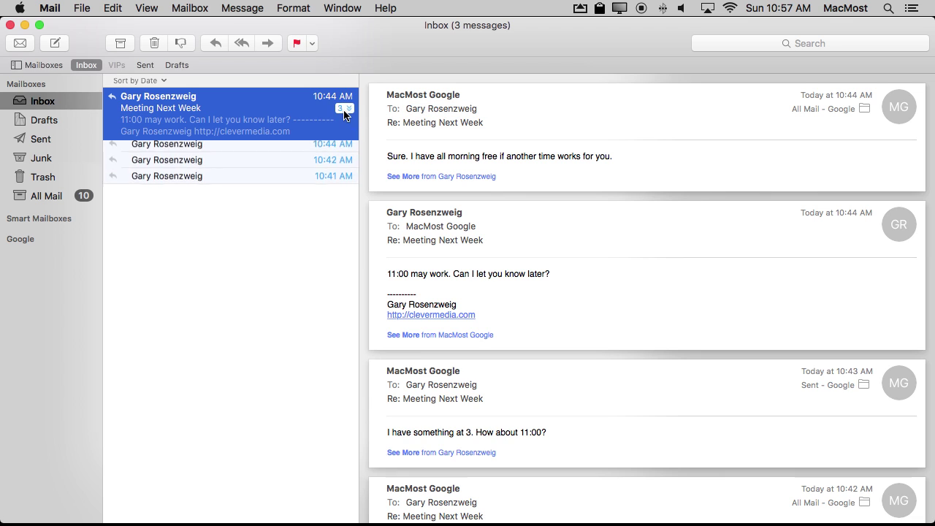
click(161, 181)
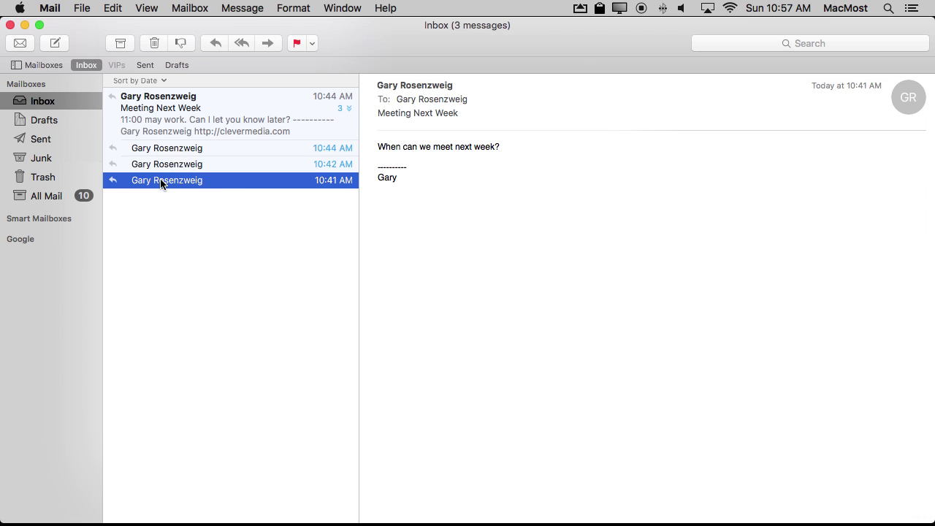
click(175, 162)
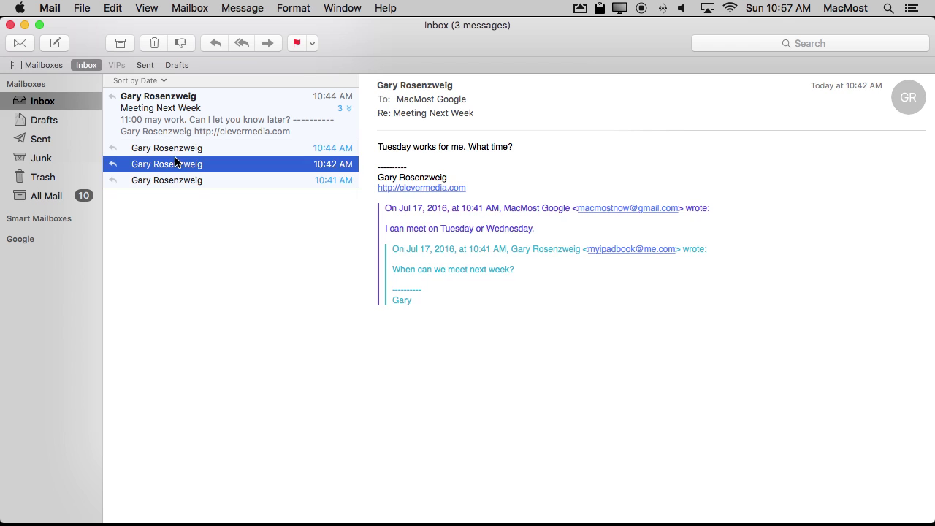
click(178, 149)
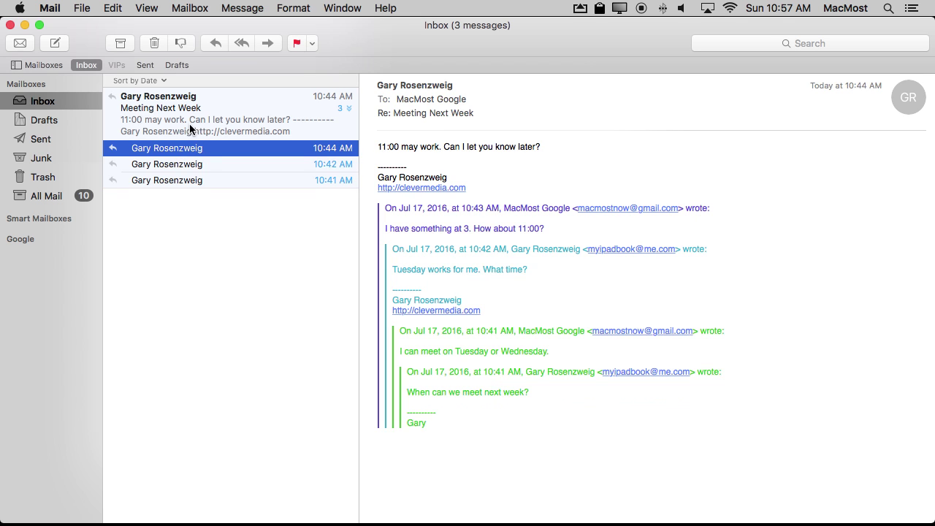
click(194, 129)
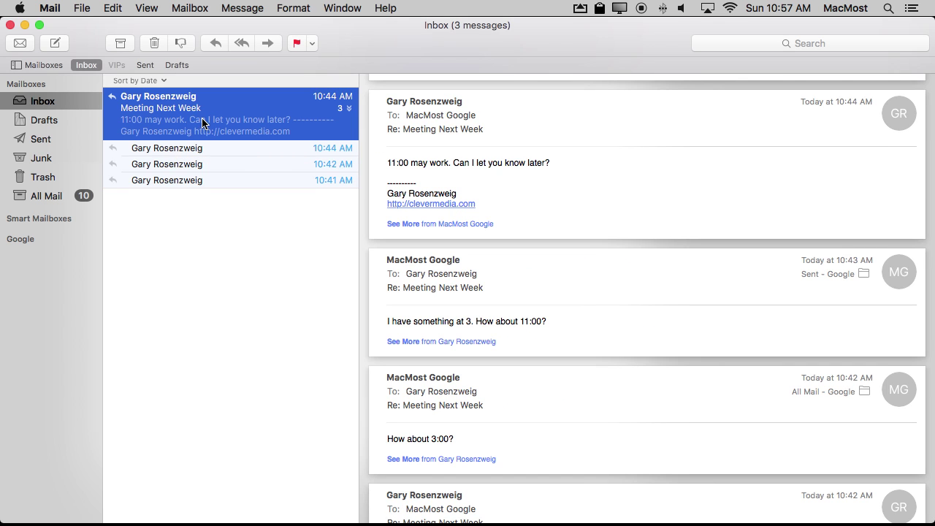
click(170, 150)
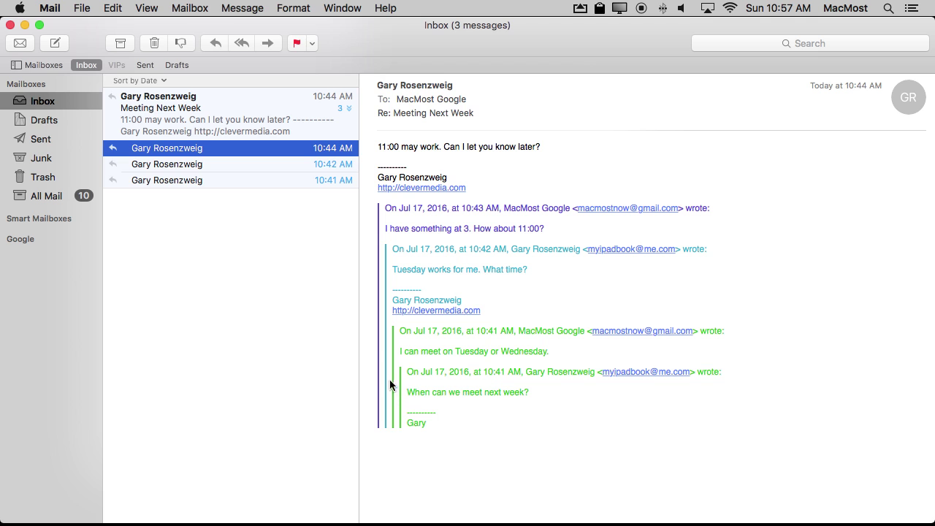
Select the whole Meeting Next Week conversation and scroll through all its messages.
click(189, 125)
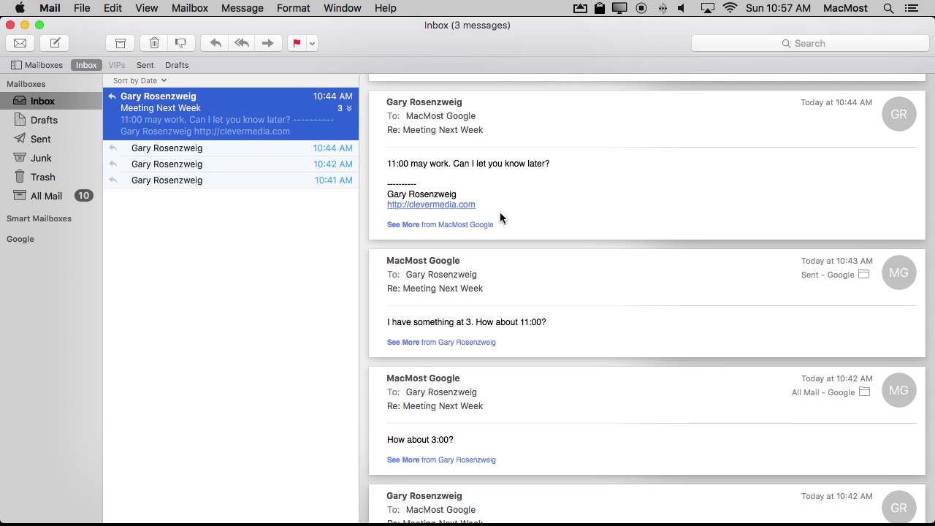
scroll(501, 215, up, 3)
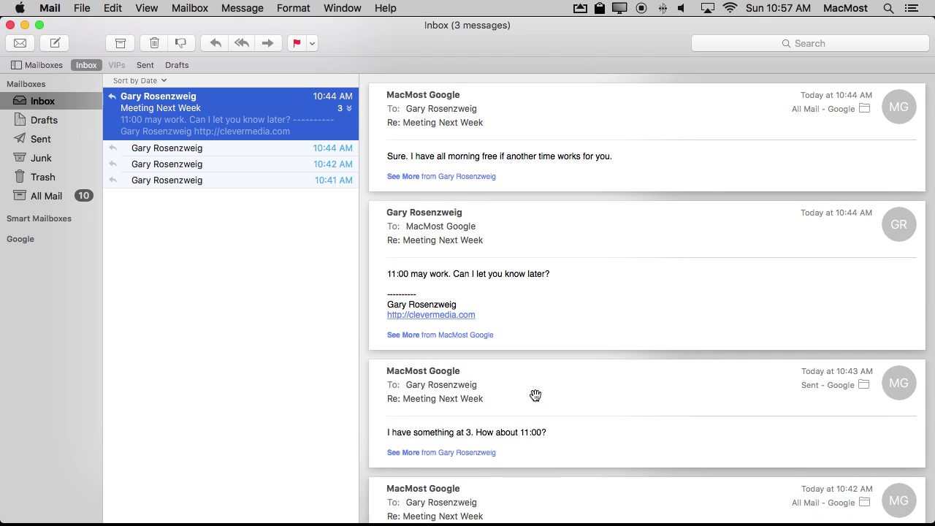
scroll(493, 455, down, 9)
scroll(493, 451, down, 2)
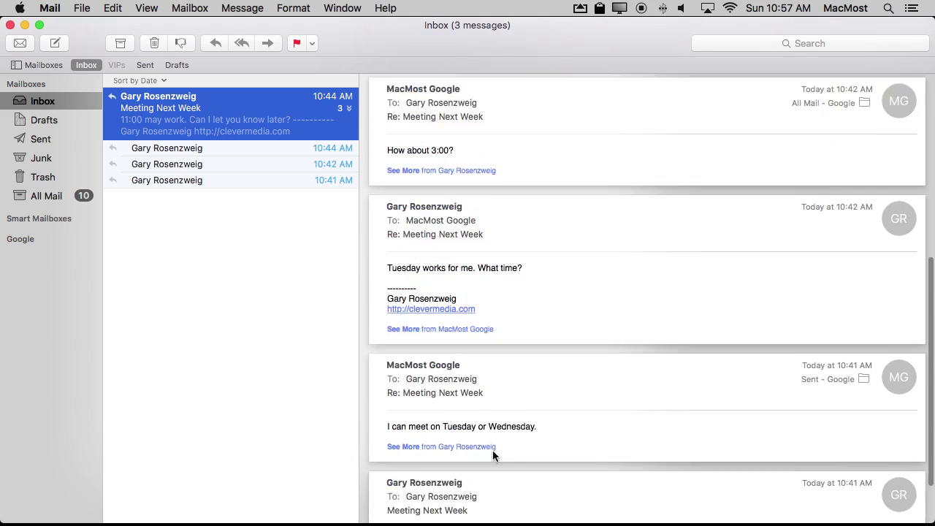
scroll(493, 452, down, 3)
scroll(494, 452, down, 1)
scroll(494, 453, up, 5)
scroll(492, 453, up, 5)
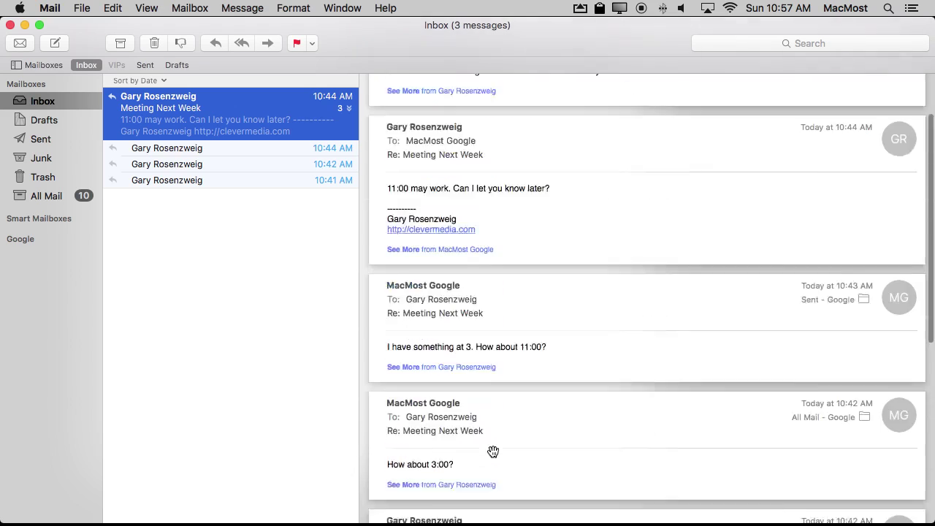
scroll(491, 448, up, 3)
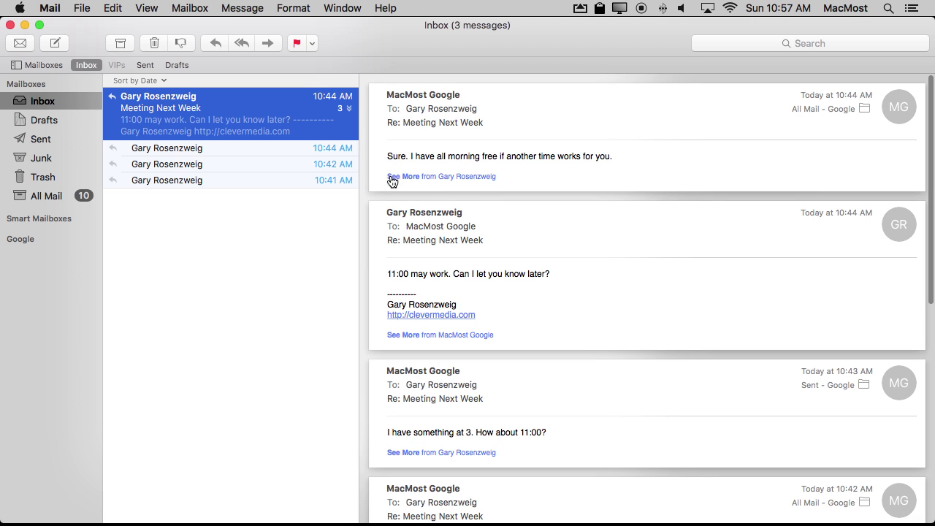
Expand See More on the two newest messages' quoted text, then check View options for collapsing.
click(420, 177)
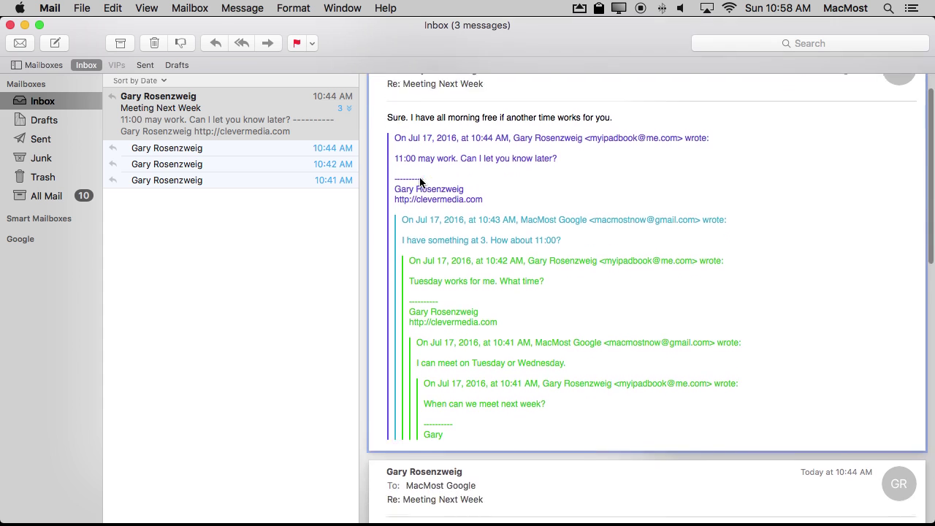
scroll(420, 177, down, 10)
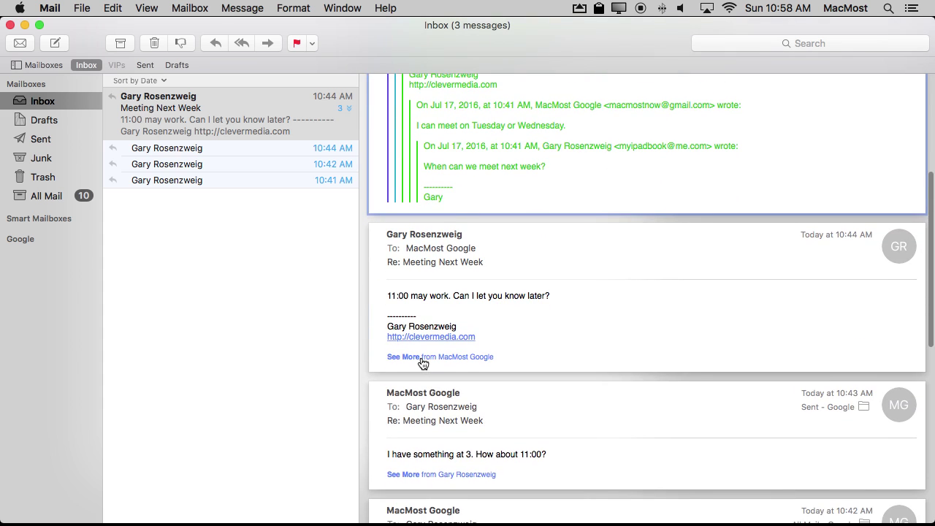
click(421, 358)
scroll(421, 357, up, 10)
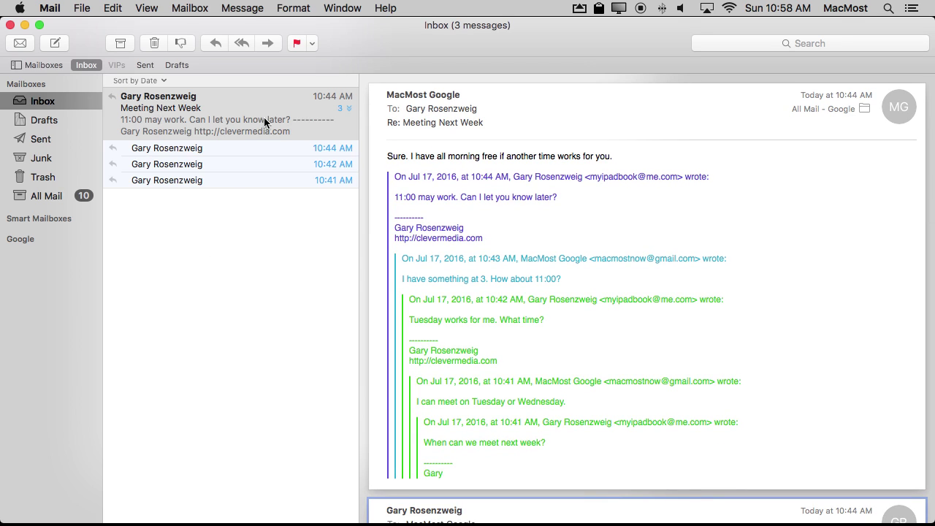
click(146, 8)
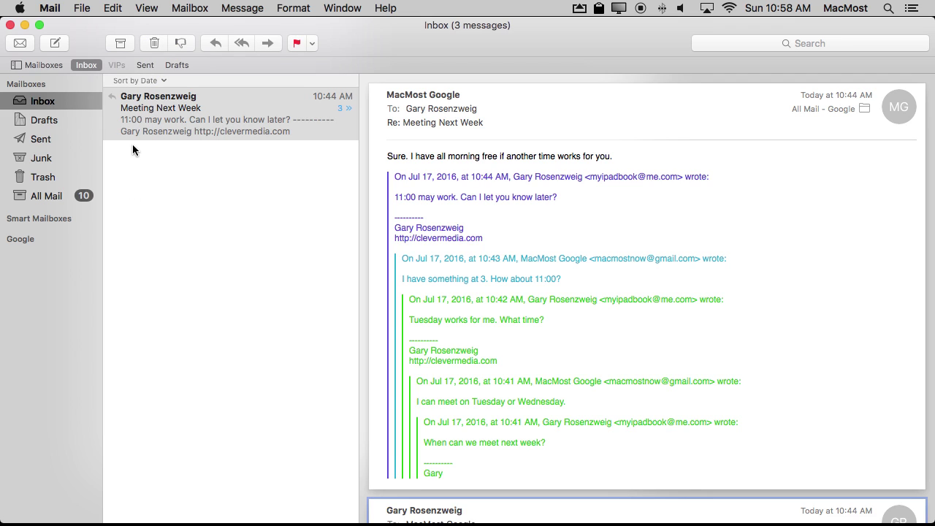
Collapse the thread to one row with its chevron, scroll the conversation, and open Viewing preferences.
click(348, 108)
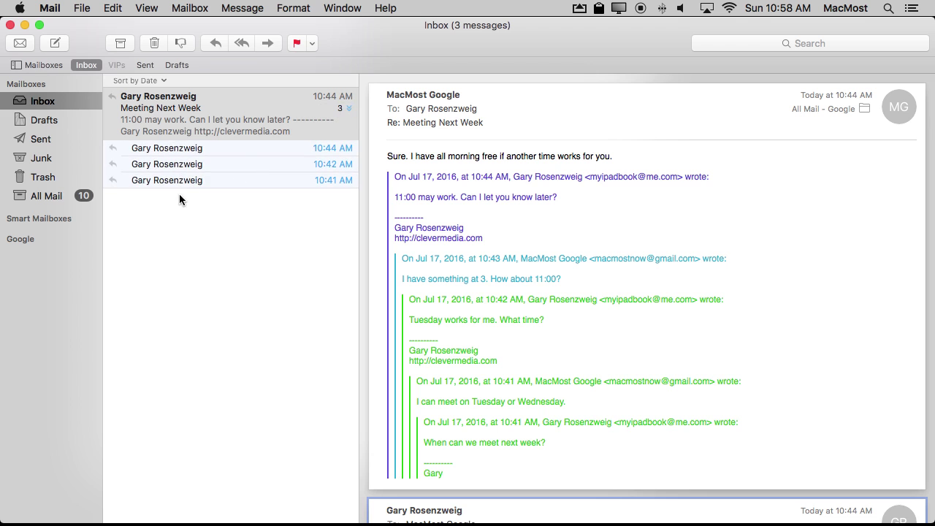
click(348, 108)
click(219, 112)
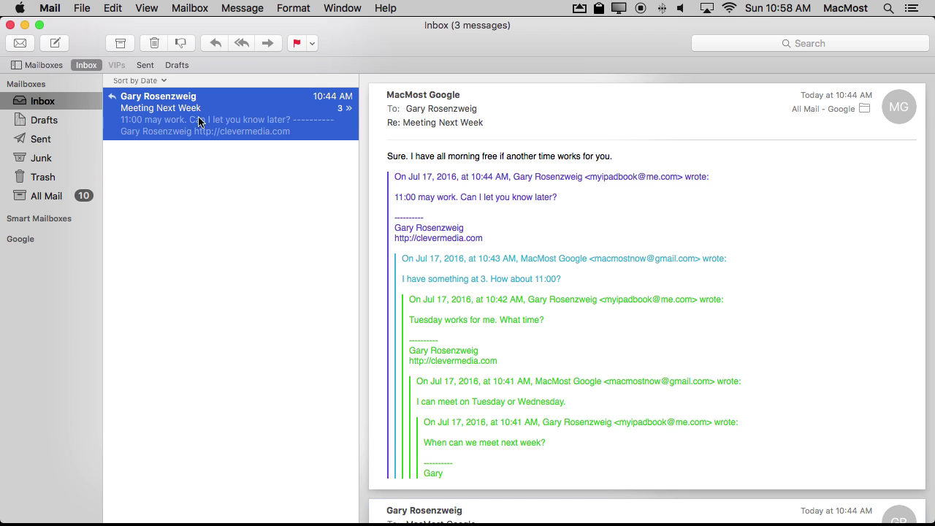
scroll(462, 208, down, 10)
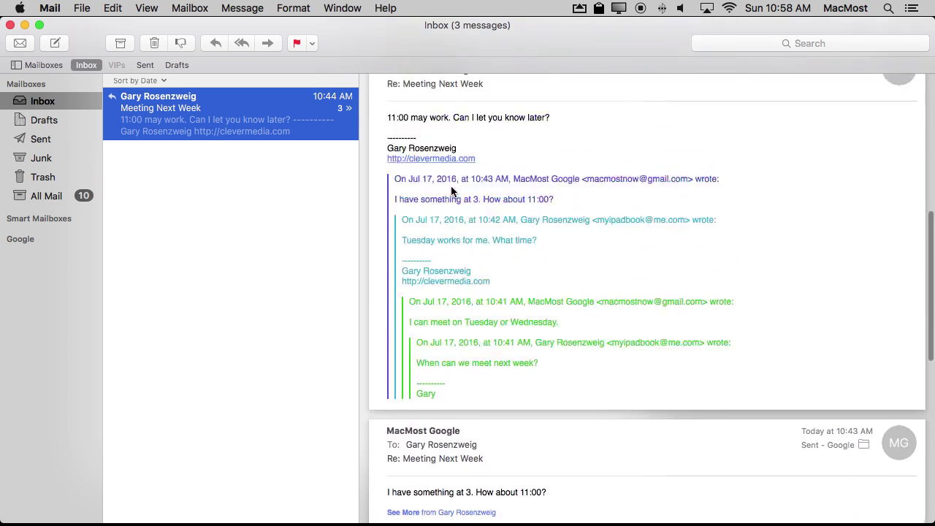
scroll(453, 193, up, 5)
scroll(451, 185, up, 3)
scroll(467, 342, down, 5)
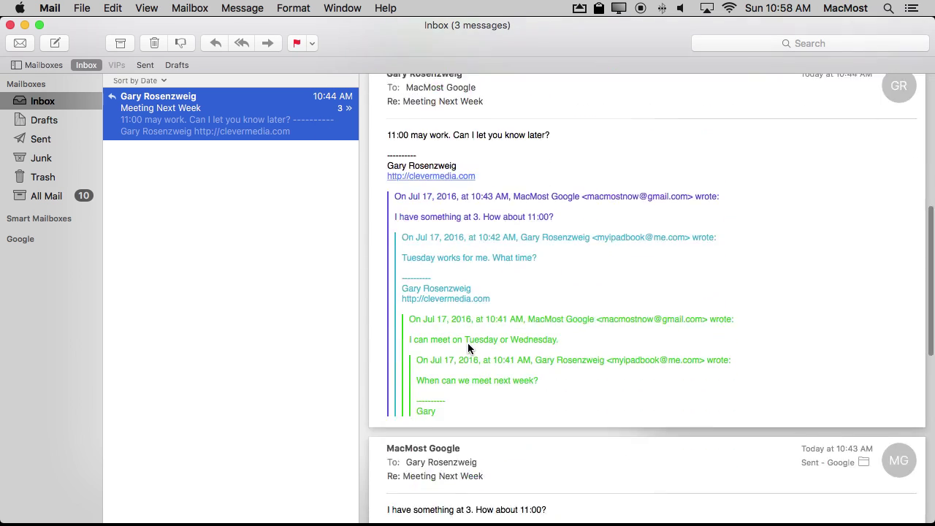
scroll(468, 343, down, 5)
scroll(468, 343, down, 3)
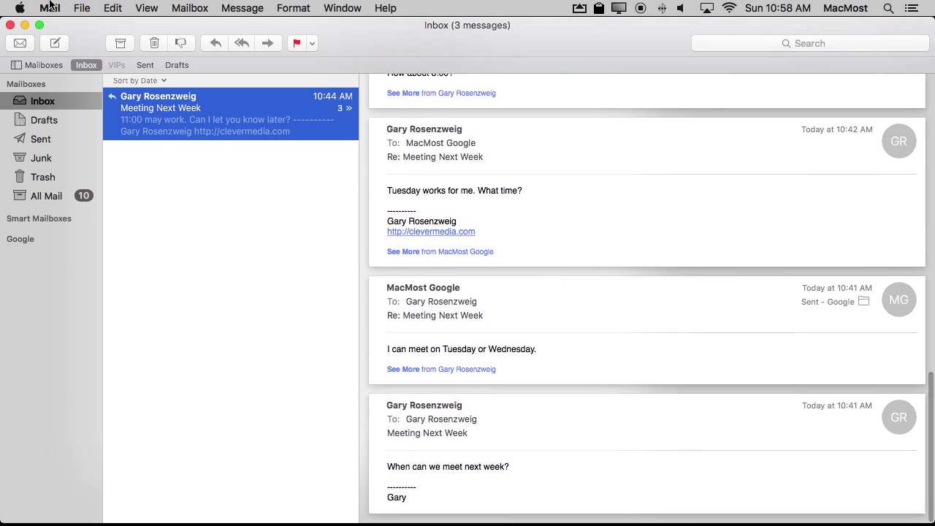
click(50, 8)
click(55, 48)
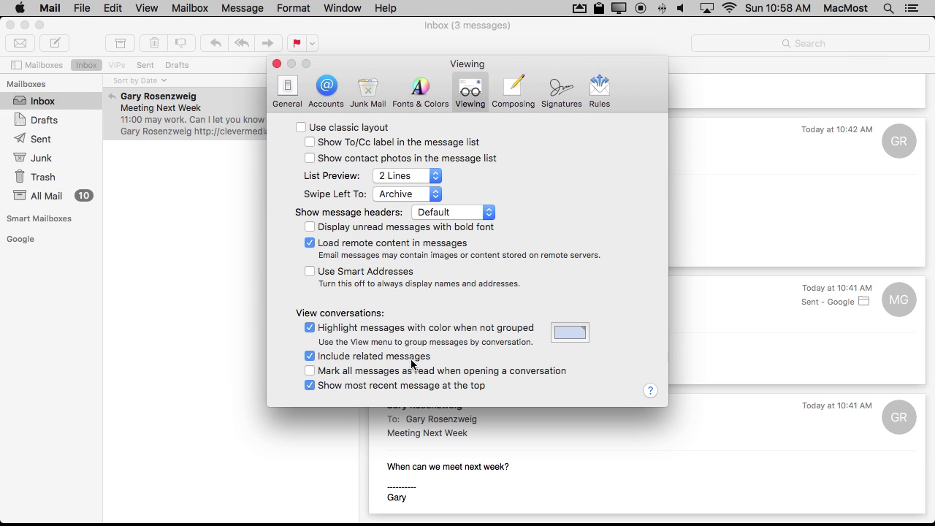
Turn off Include related messages, then reopen the thread showing only the three inbox messages.
click(320, 357)
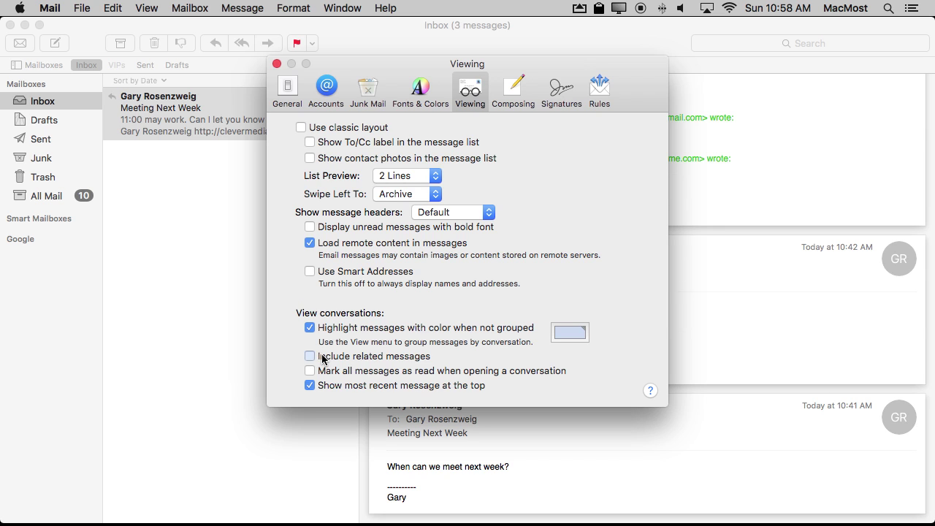
click(277, 65)
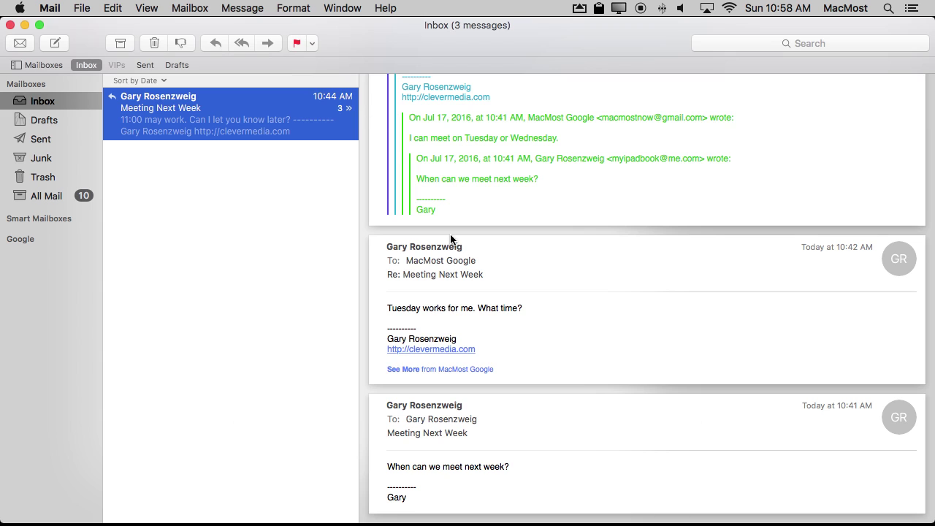
click(284, 190)
click(242, 122)
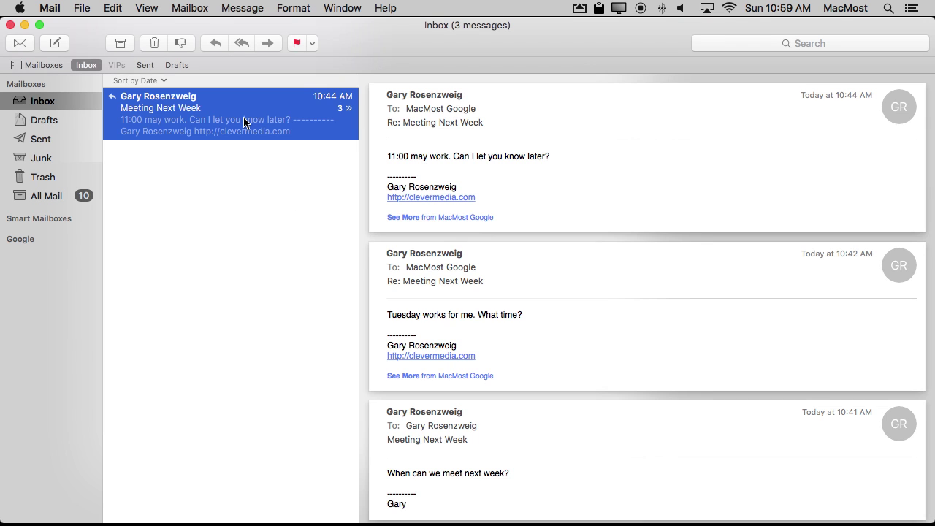
scroll(492, 292, down, 1)
scroll(492, 292, up, 1)
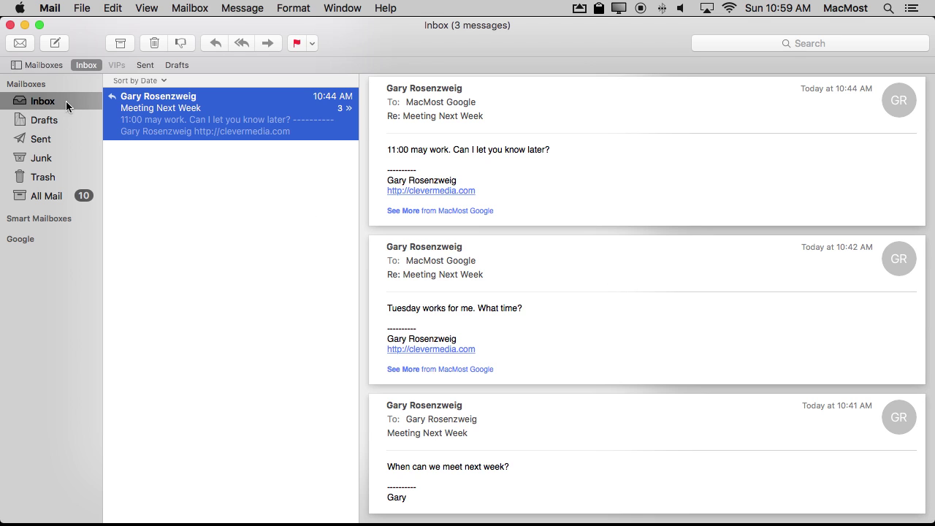
scroll(513, 178, up, 1)
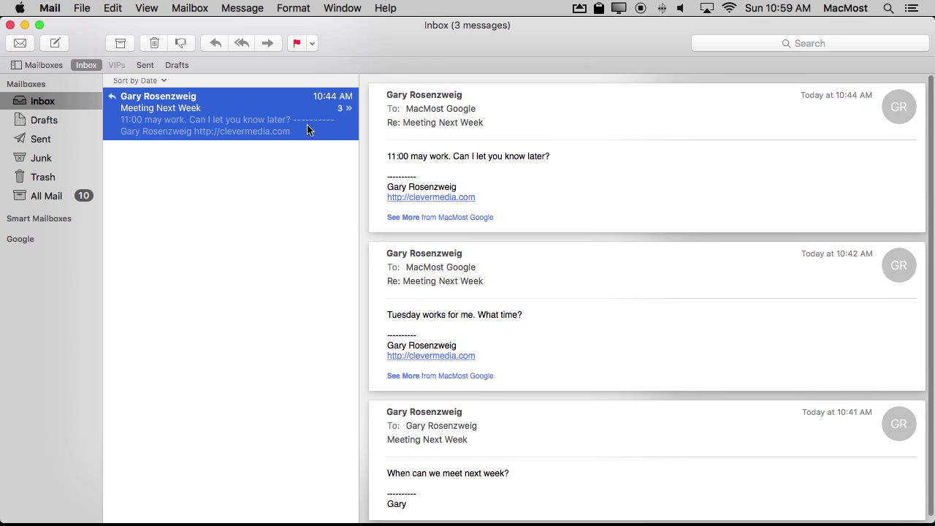
scroll(536, 377, down, 2)
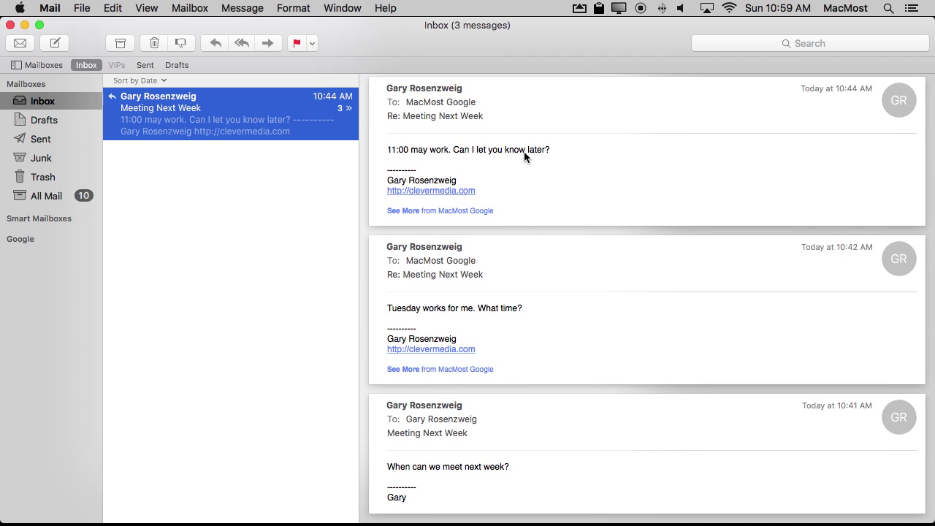
Visit Sent, return to the Inbox, and reopen Mail's Viewing preferences.
click(51, 140)
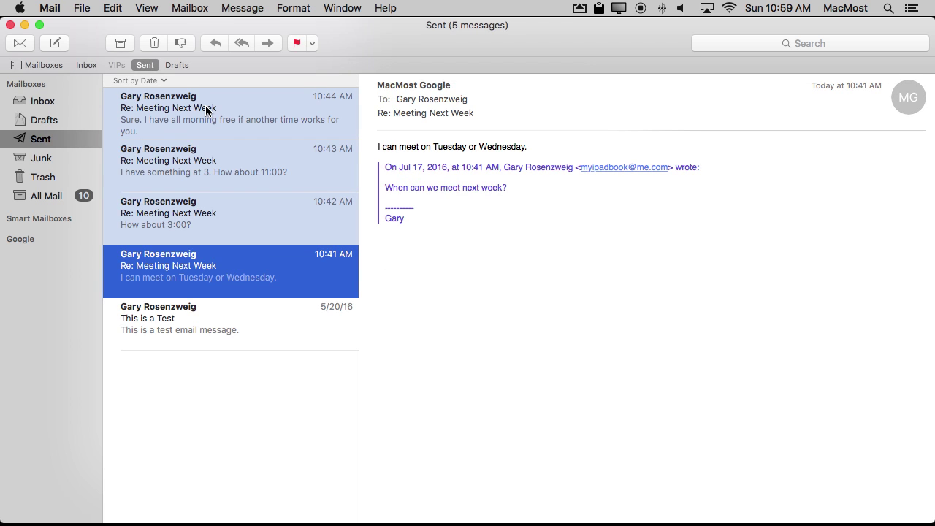
click(60, 102)
click(81, 8)
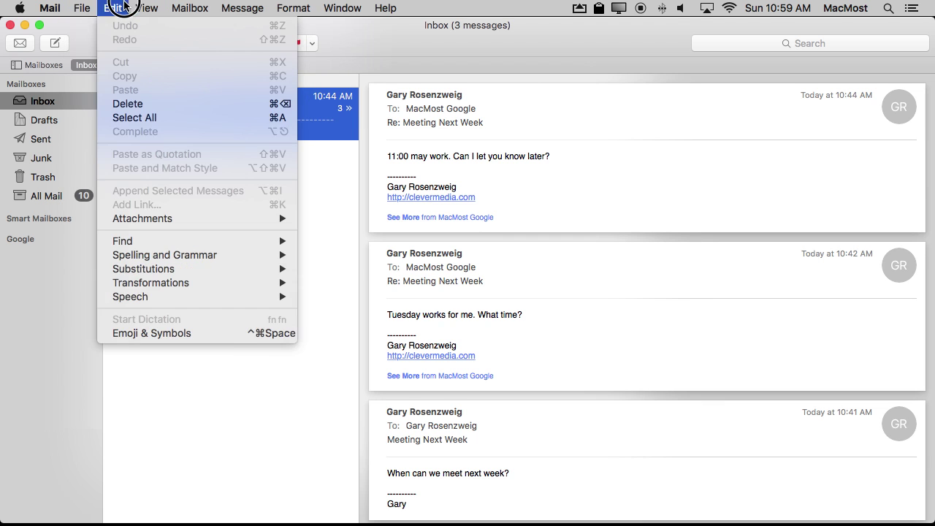
click(71, 47)
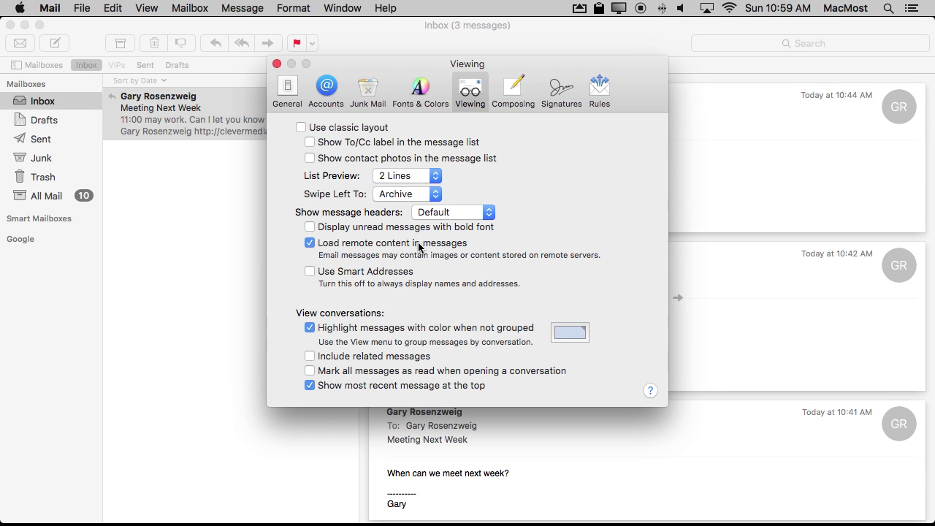
Enable Include related messages, disable Show most recent message at the top, and close Preferences.
click(356, 358)
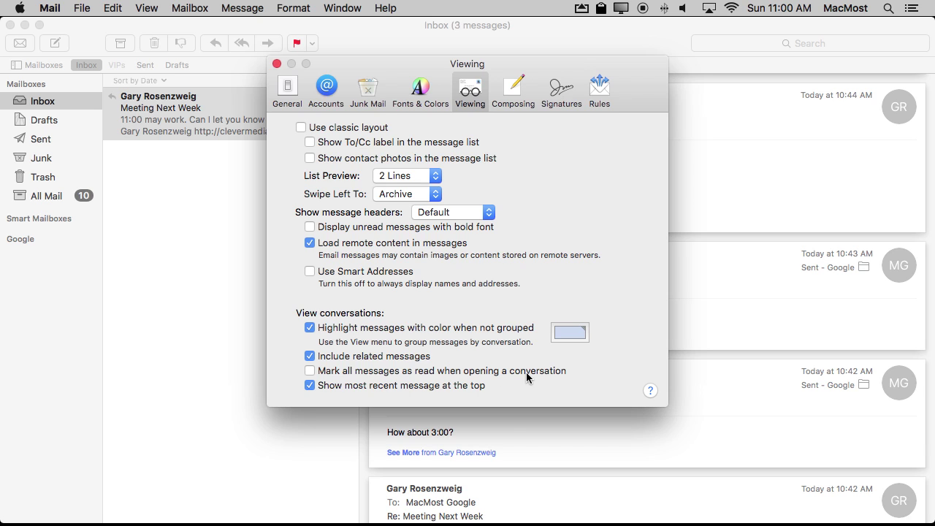
click(310, 386)
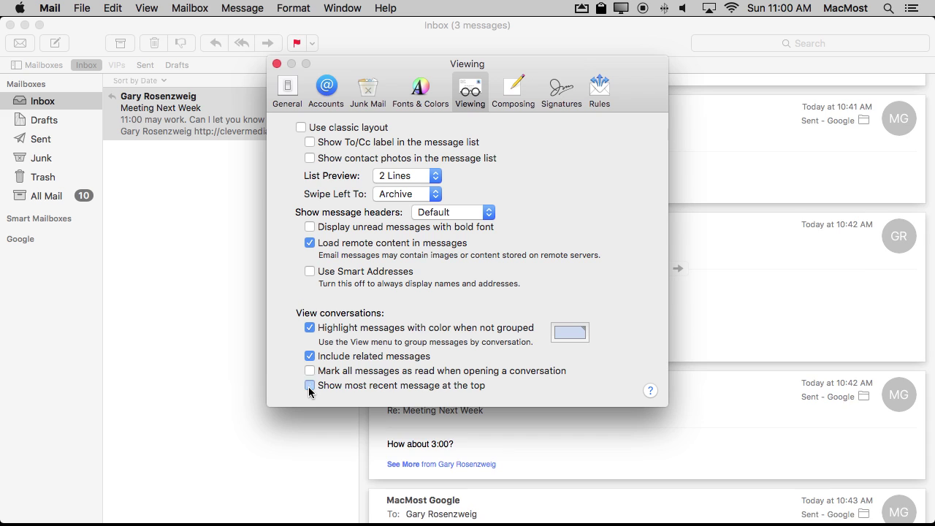
click(277, 64)
scroll(607, 183, up, 3)
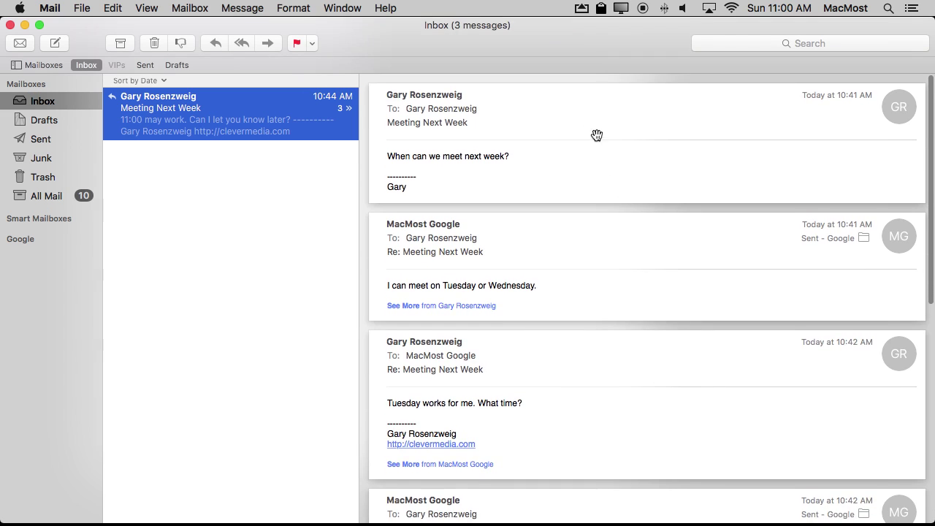
In Viewing preferences, re-enable Show most recent message at the top.
scroll(480, 192, down, 5)
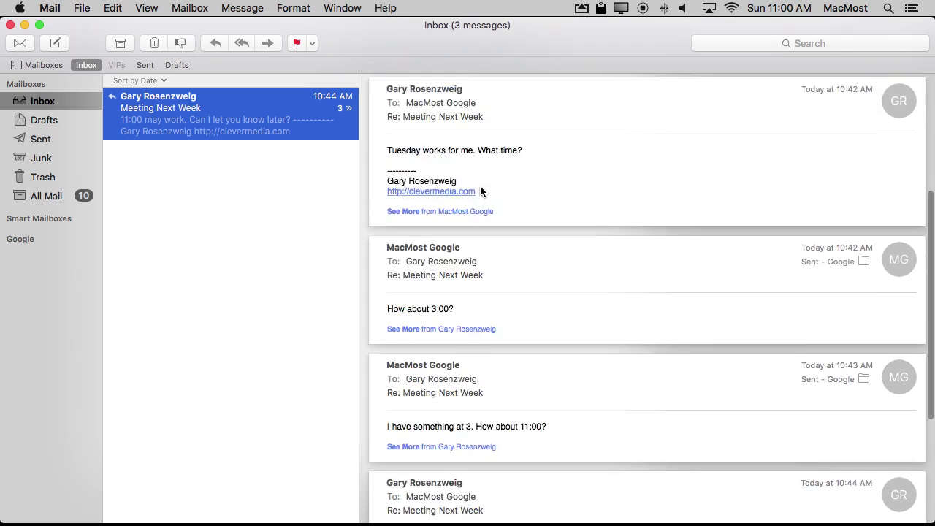
scroll(480, 192, down, 5)
scroll(480, 193, up, 5)
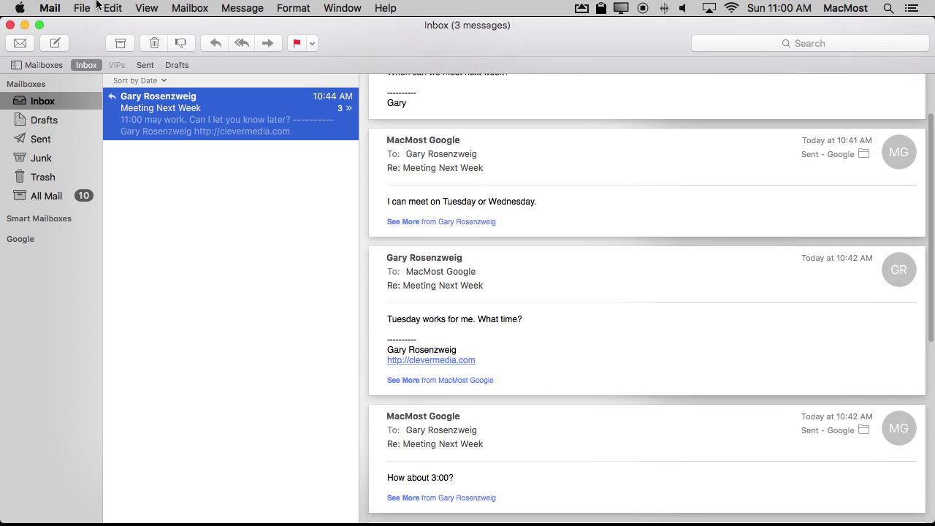
click(146, 8)
mouse_move(162, 39)
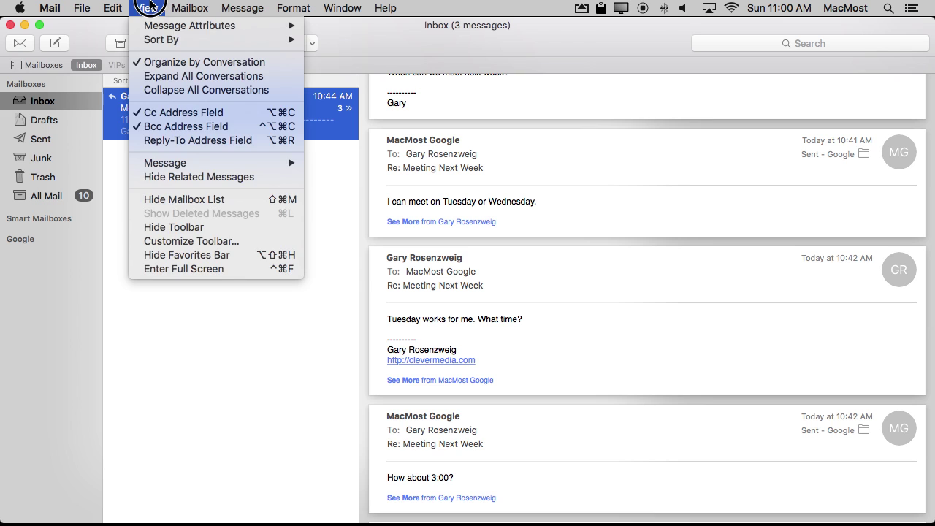
click(161, 35)
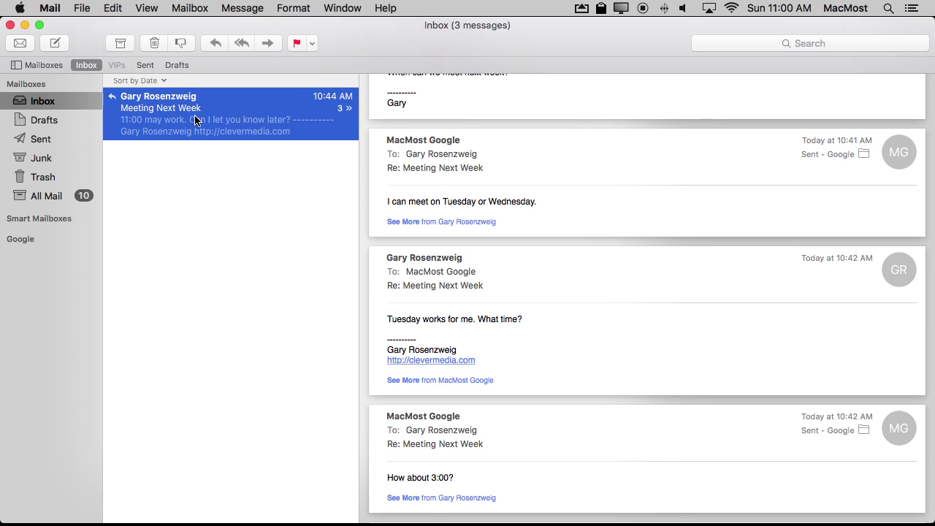
click(50, 8)
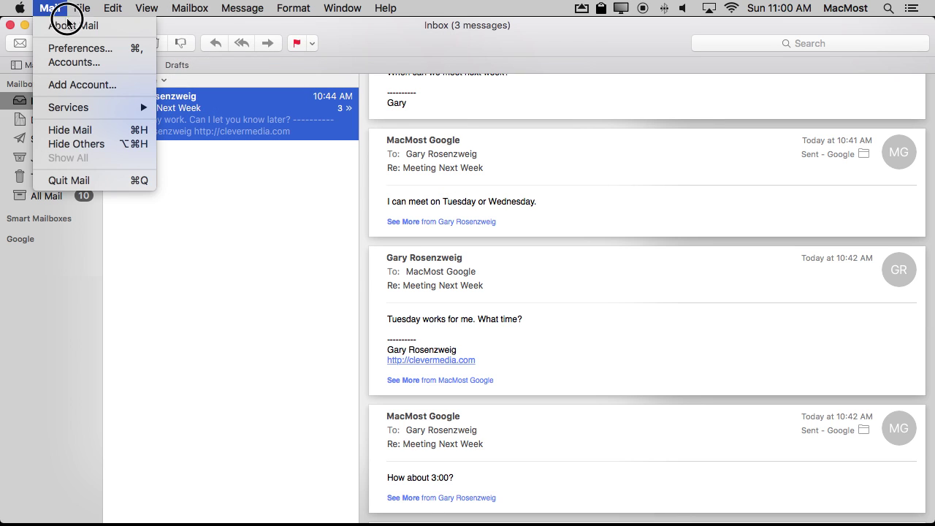
click(68, 46)
click(352, 385)
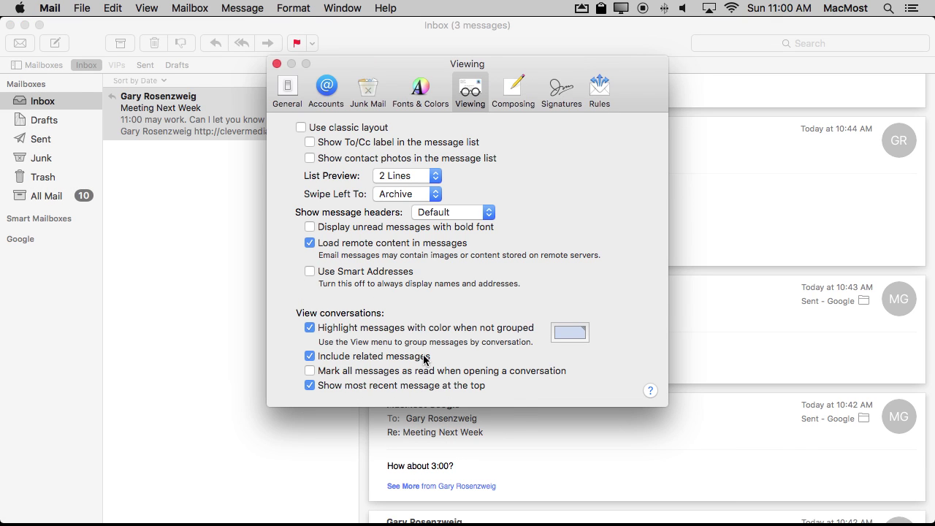
Close Preferences, turn off Organize by Conversation, and read the 10:42 and 10:44 messages separately.
click(277, 64)
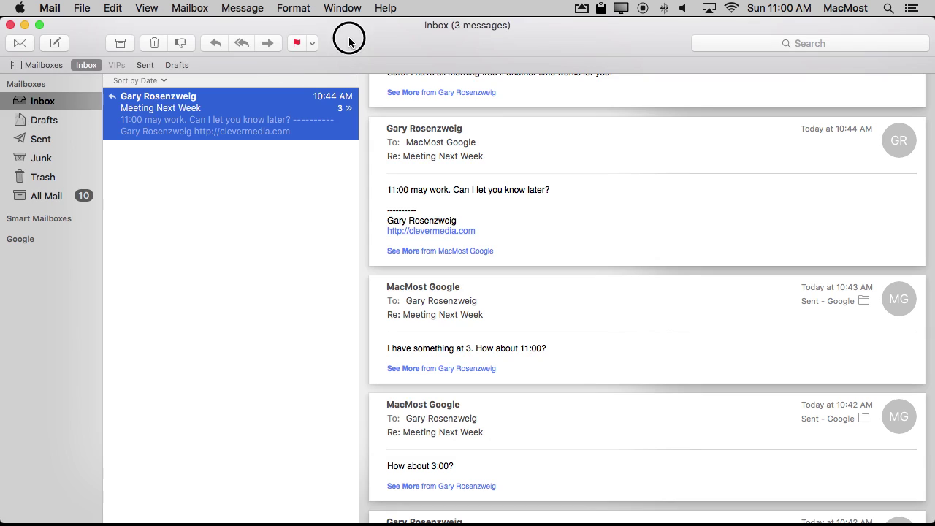
click(149, 8)
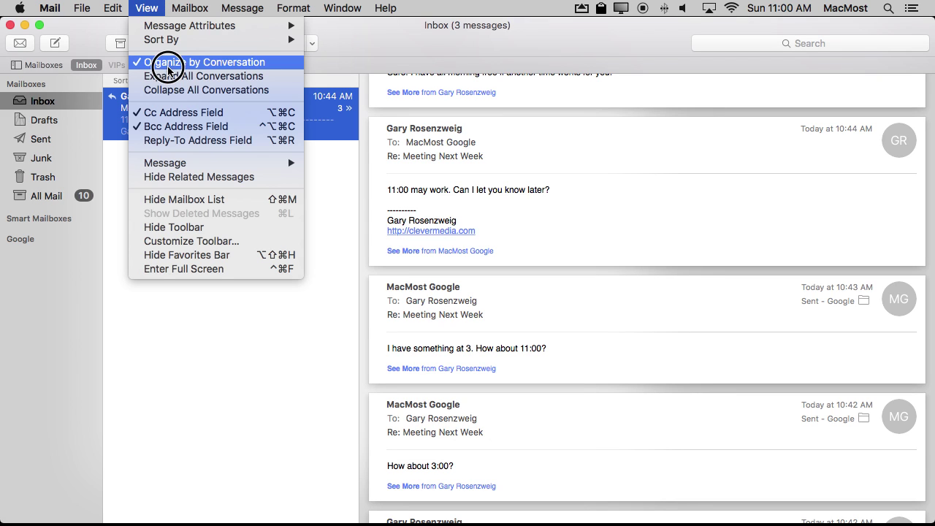
click(197, 62)
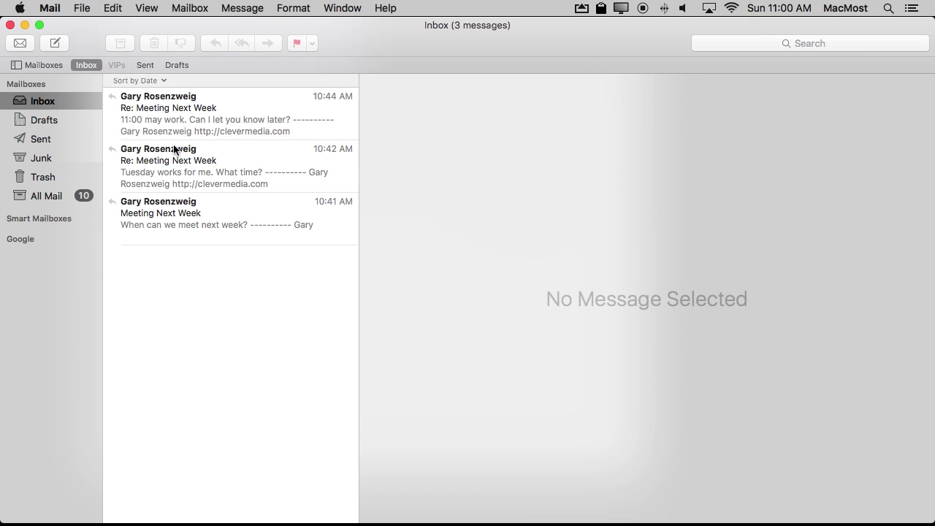
click(188, 170)
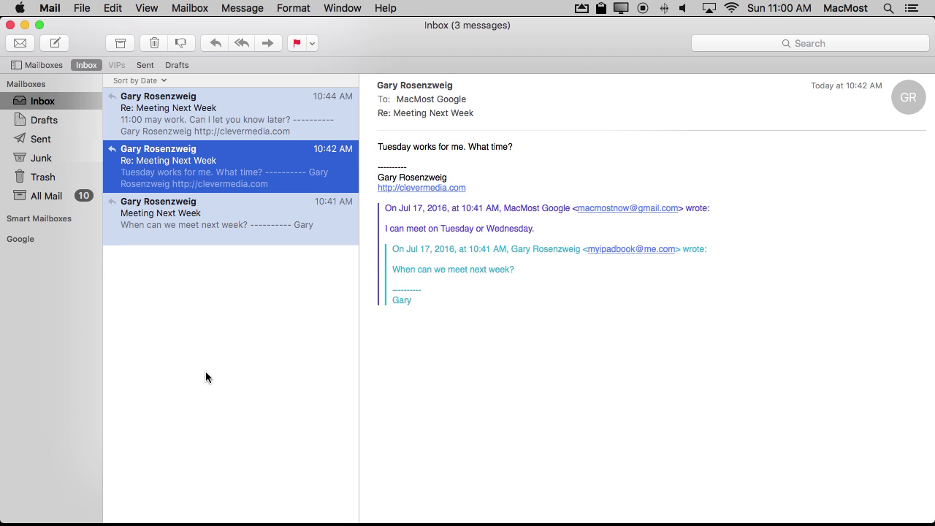
click(199, 127)
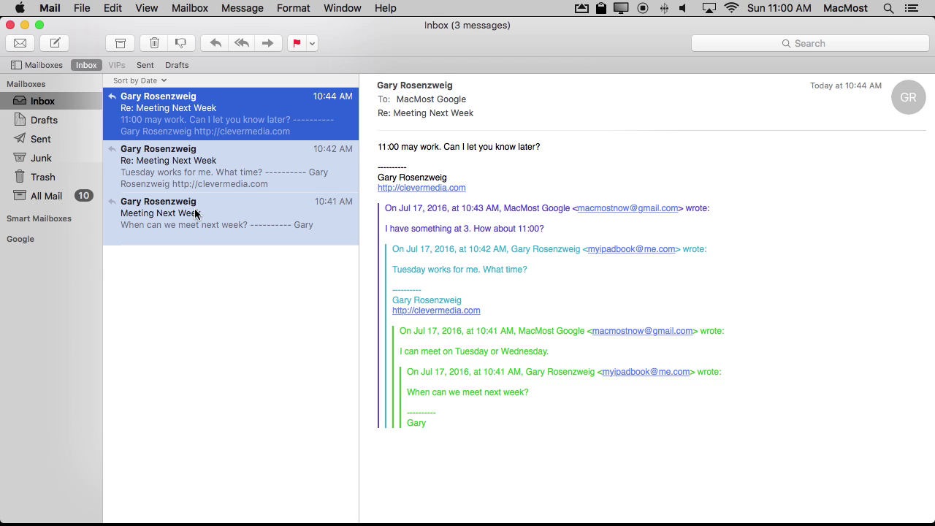
Turn Organize by Conversation back on and open the Meeting Next Week thread.
click(149, 6)
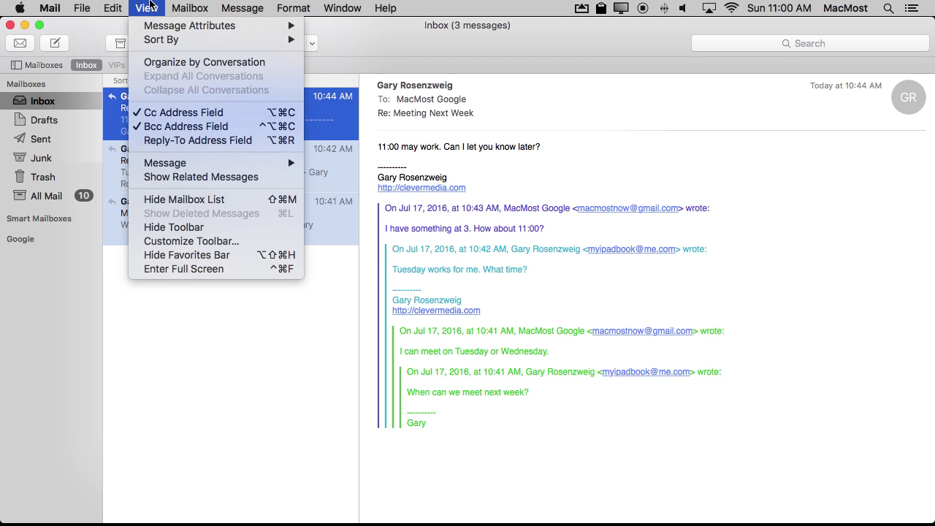
click(172, 65)
click(241, 91)
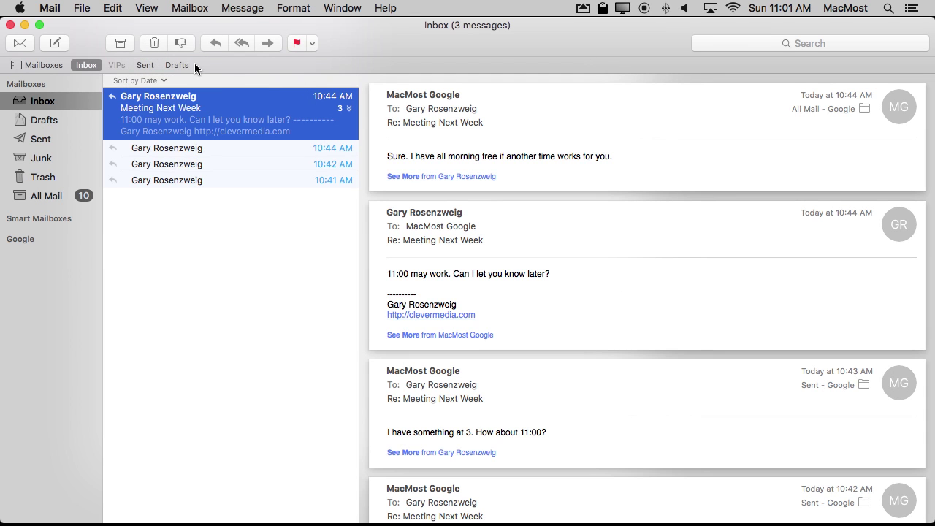
click(150, 7)
click(179, 157)
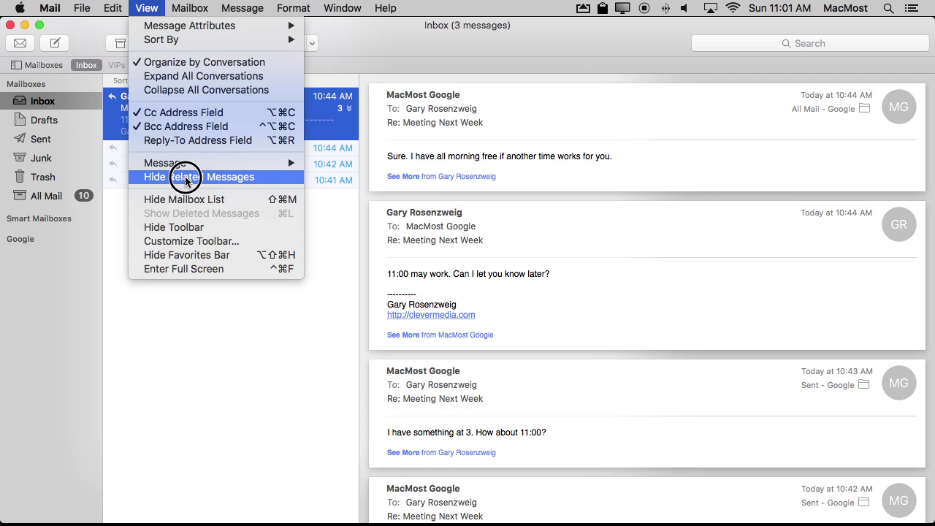
click(184, 179)
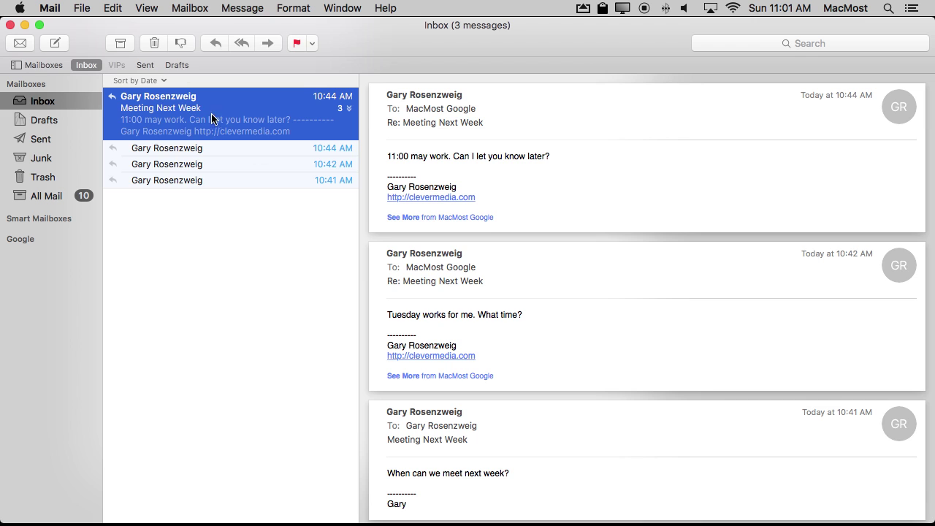
click(146, 8)
click(179, 178)
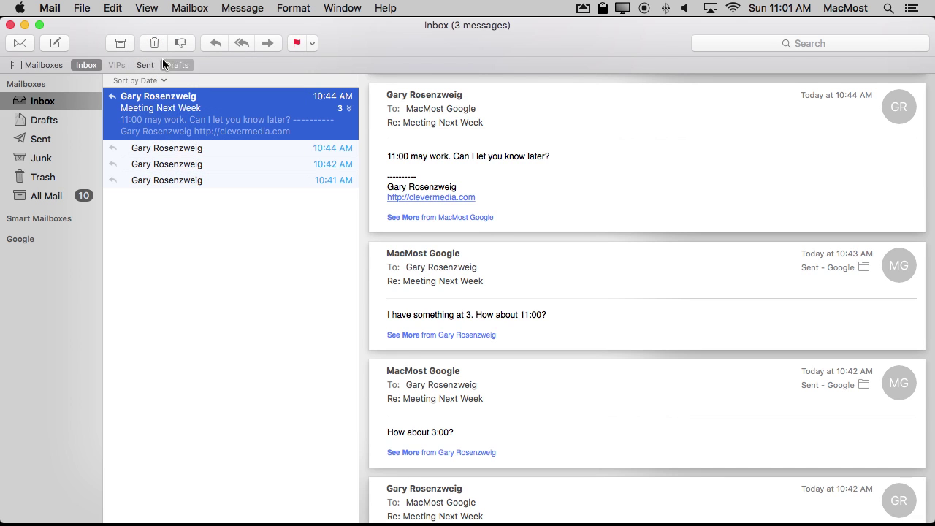
click(146, 8)
click(146, 8)
click(138, 6)
click(143, 62)
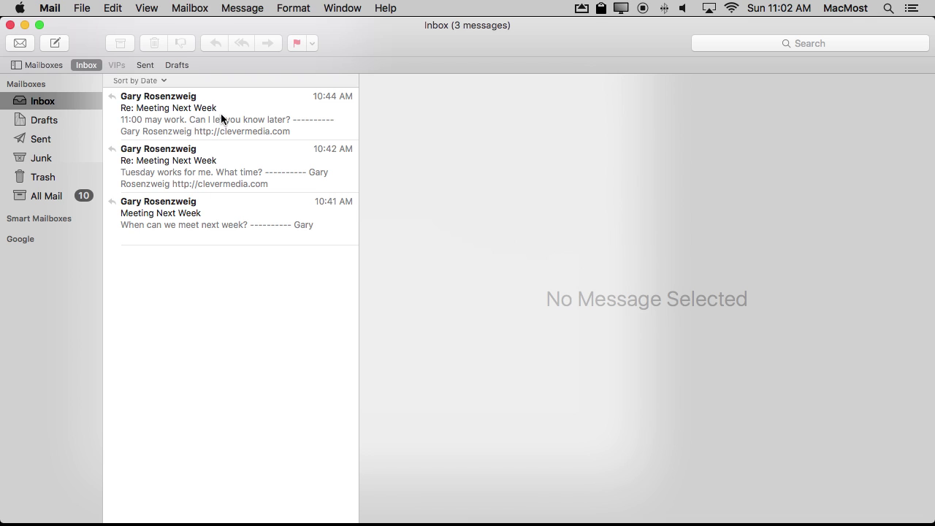
click(148, 7)
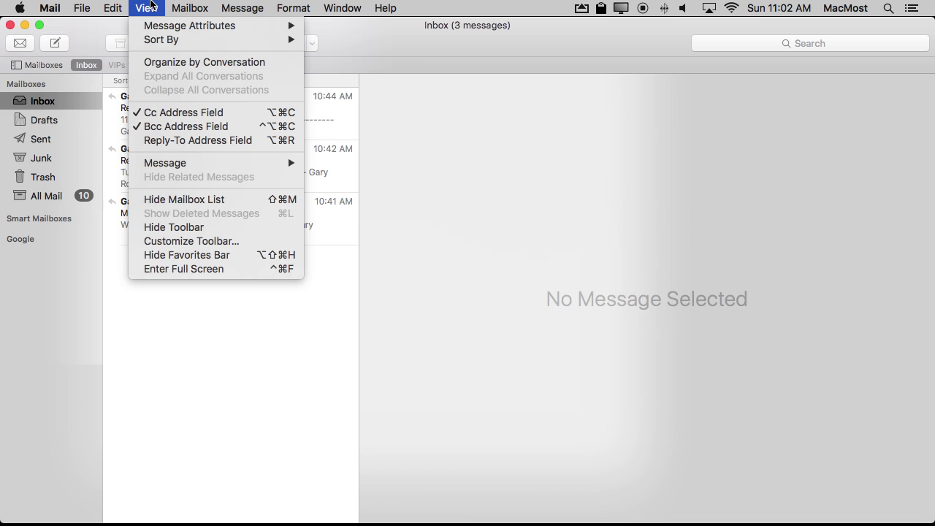
click(171, 63)
click(182, 110)
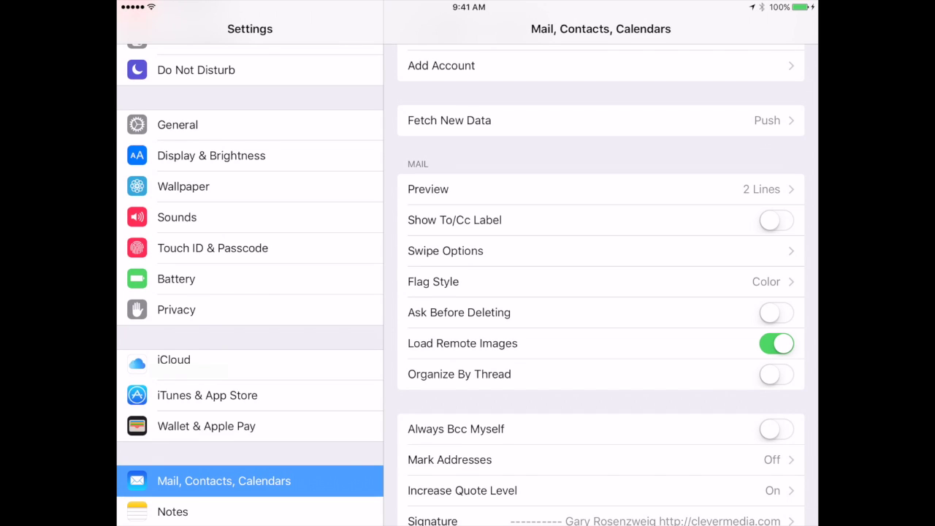
Switch on Organize By Thread in the iPad's Mail, Contacts, Calendars settings.
click(776, 374)
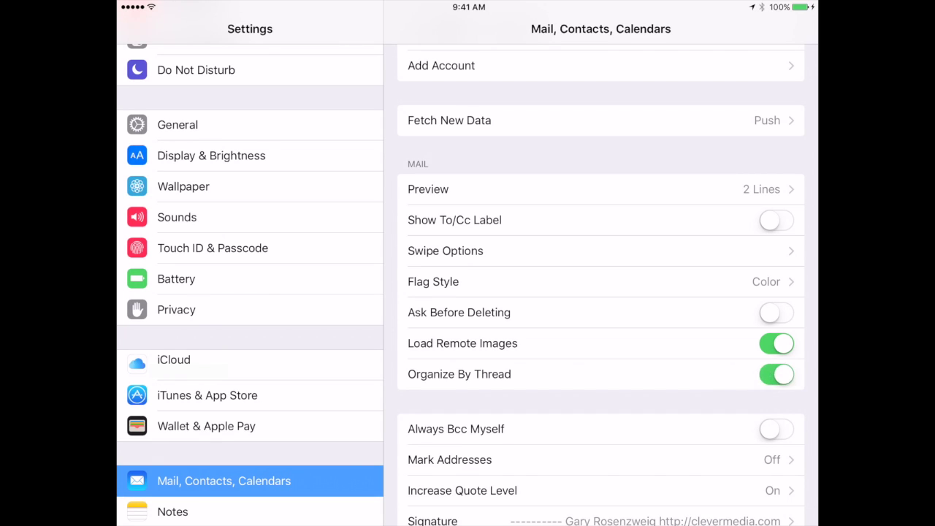